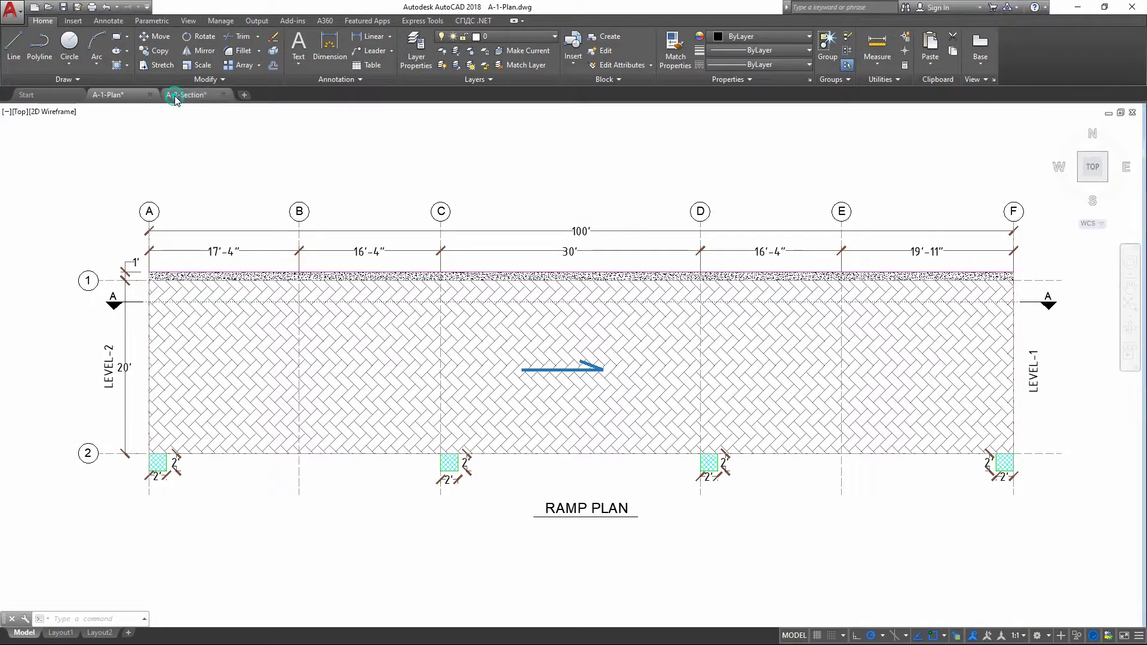
# Bring the A-1-Plan drawing back up to review the ramp plan.
pyautogui.moveTo(119, 95)
pyautogui.click(116, 157)
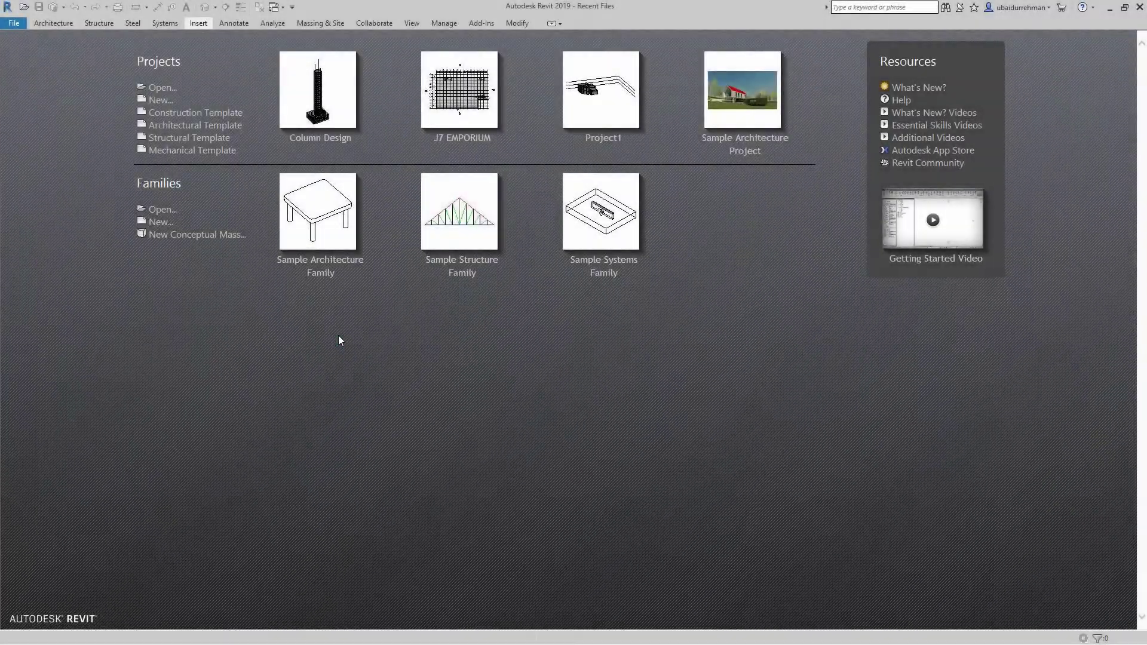
# Create a new project from the Structural Template and open its Level 1 plan and South elevation views.
pyautogui.click(197, 138)
pyautogui.click(198, 138)
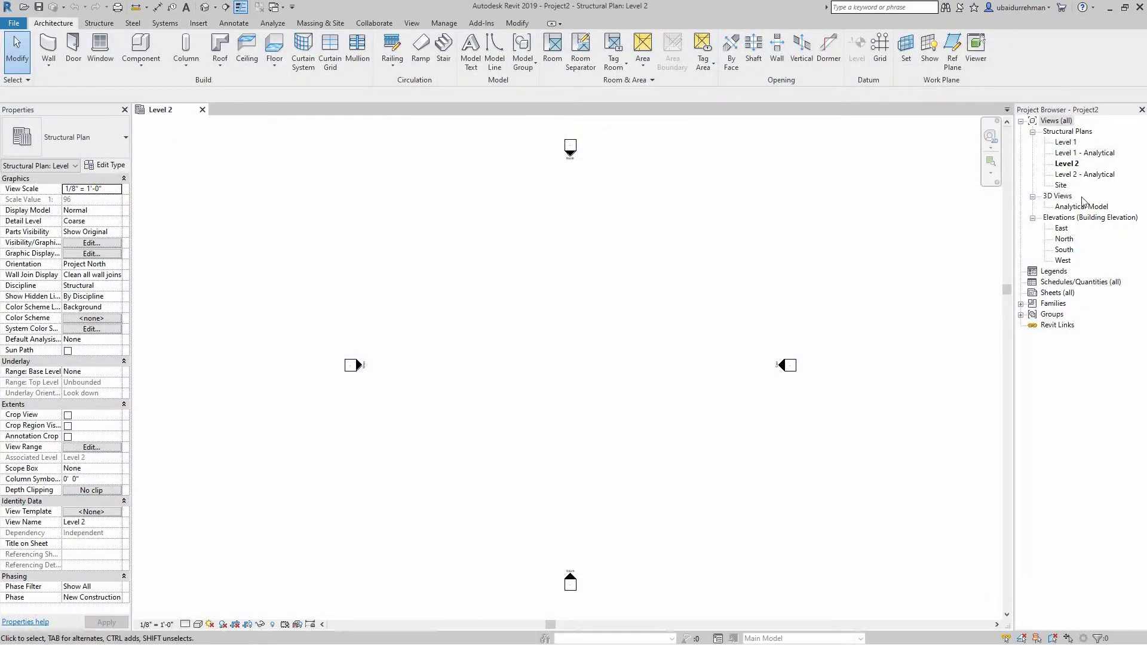
pyautogui.doubleClick(1064, 144)
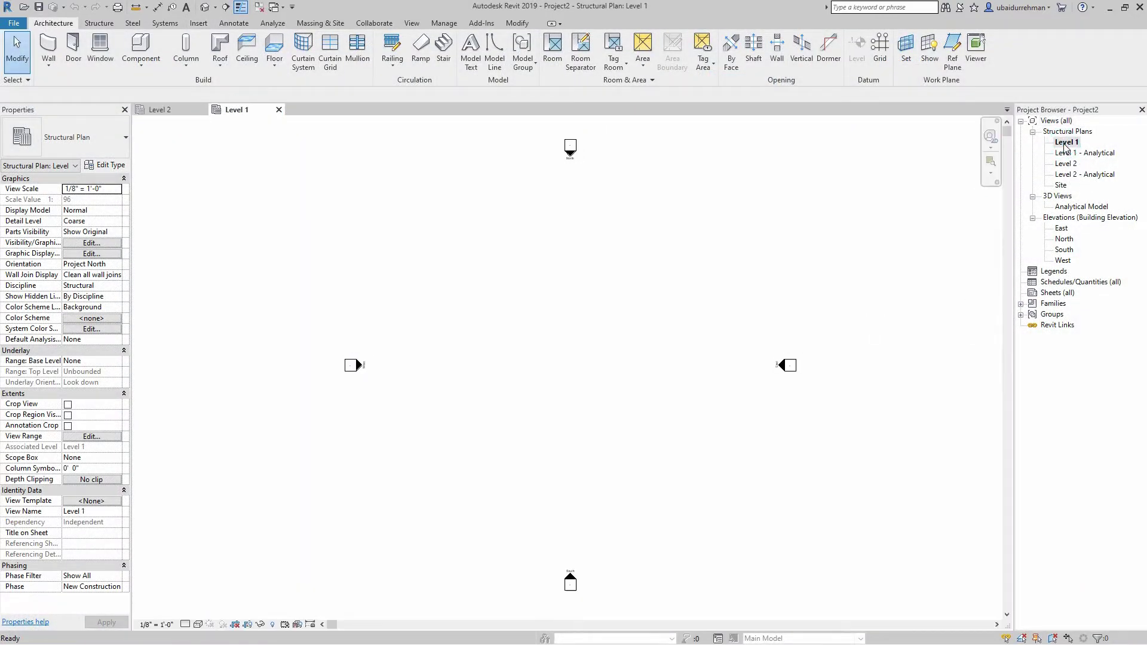
pyautogui.doubleClick(1064, 250)
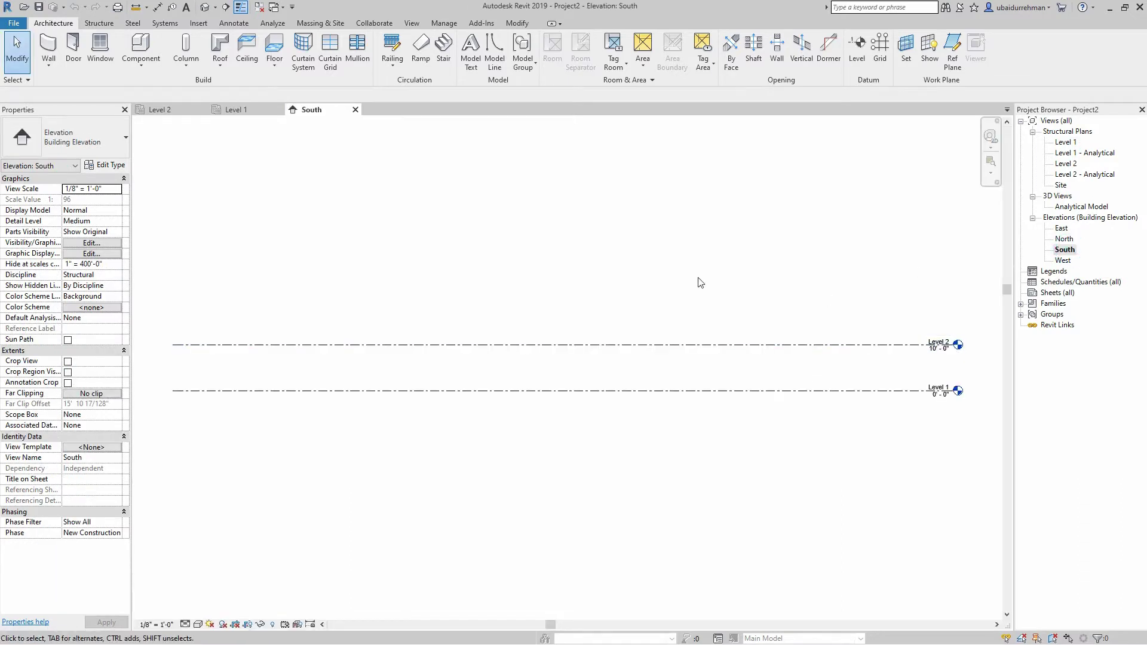
# Link A-1-Plan.dwg from the Desktop into the Level 1 plan, positioned Auto - Origin to Origin and placed at Level 1.
pyautogui.click(239, 110)
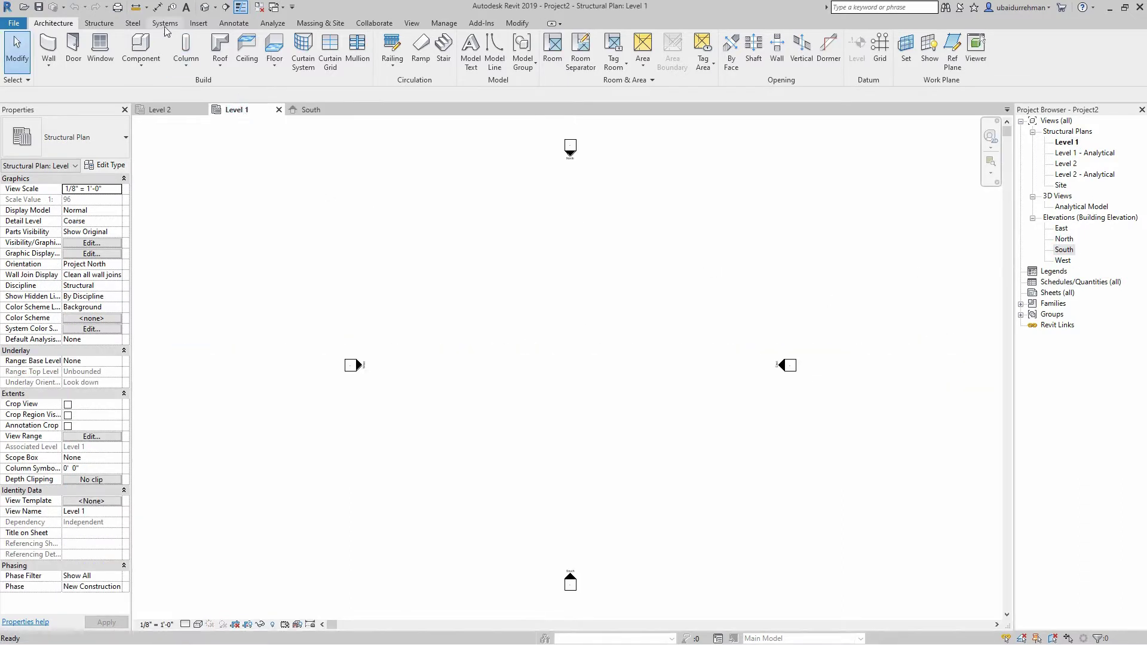
pyautogui.click(198, 24)
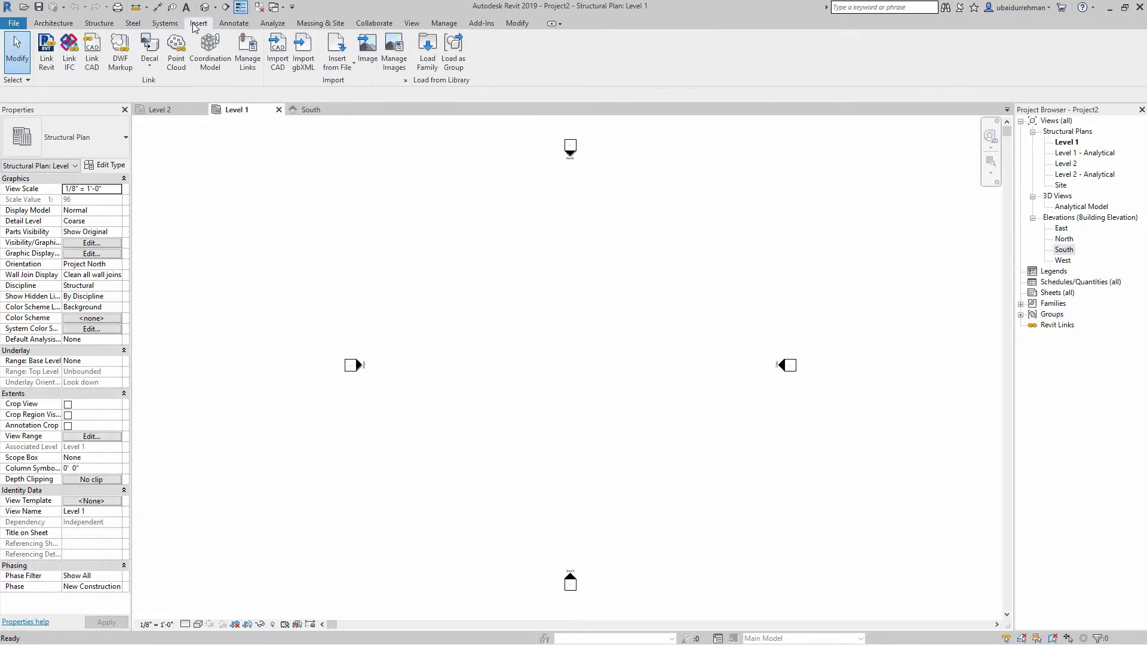
pyautogui.click(92, 60)
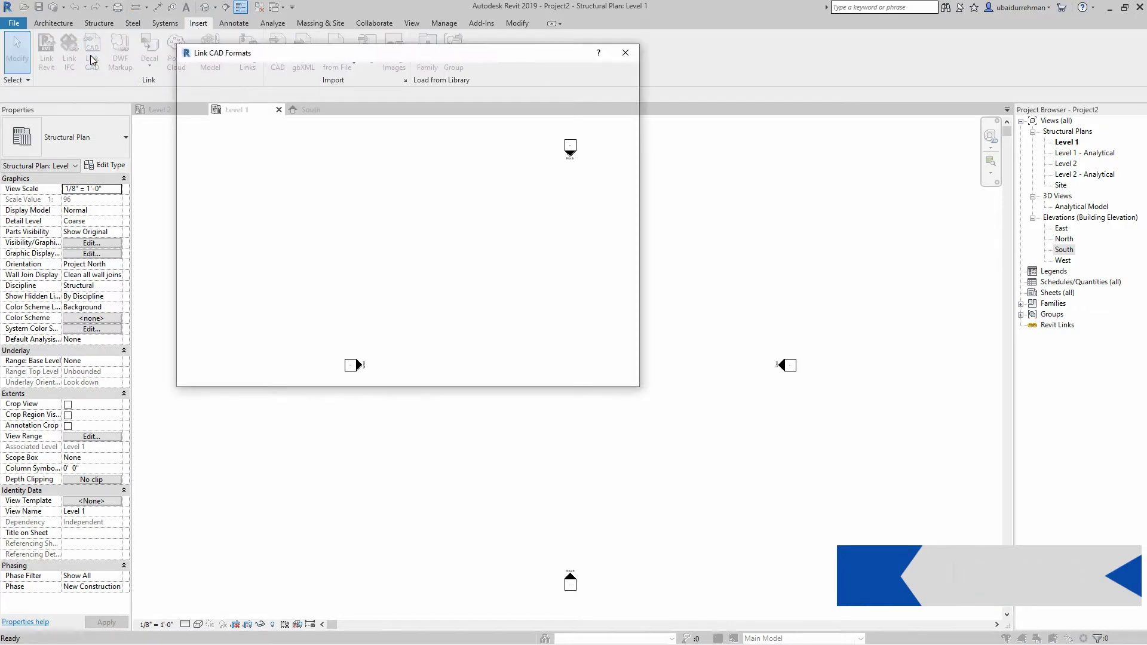
pyautogui.click(205, 277)
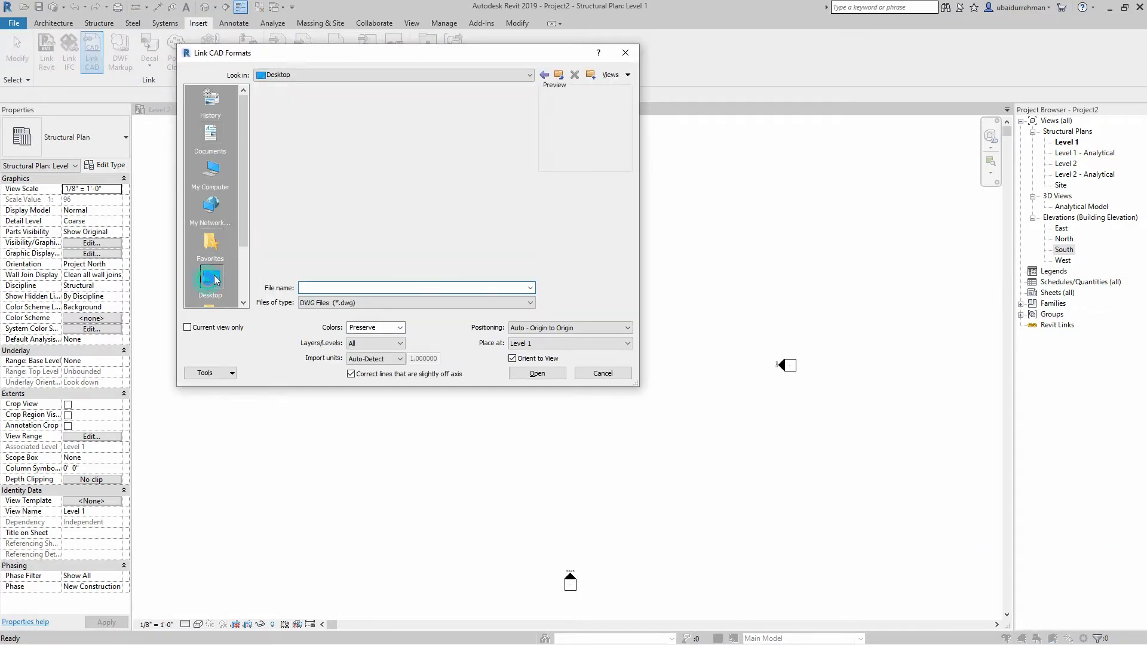
pyautogui.click(282, 160)
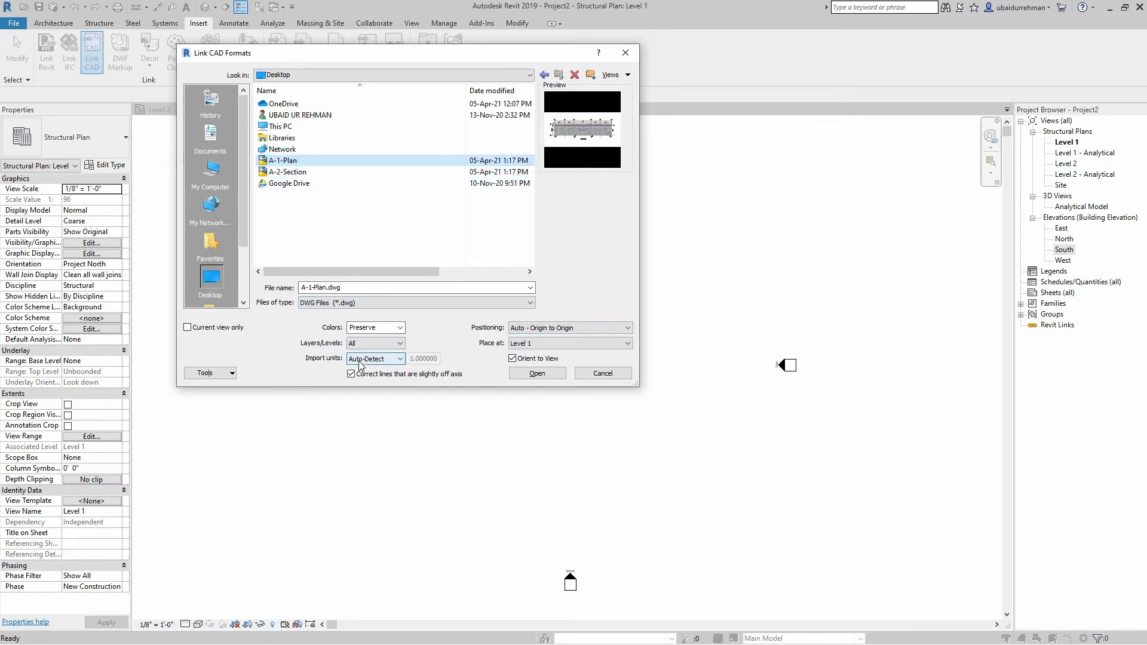
pyautogui.click(530, 328)
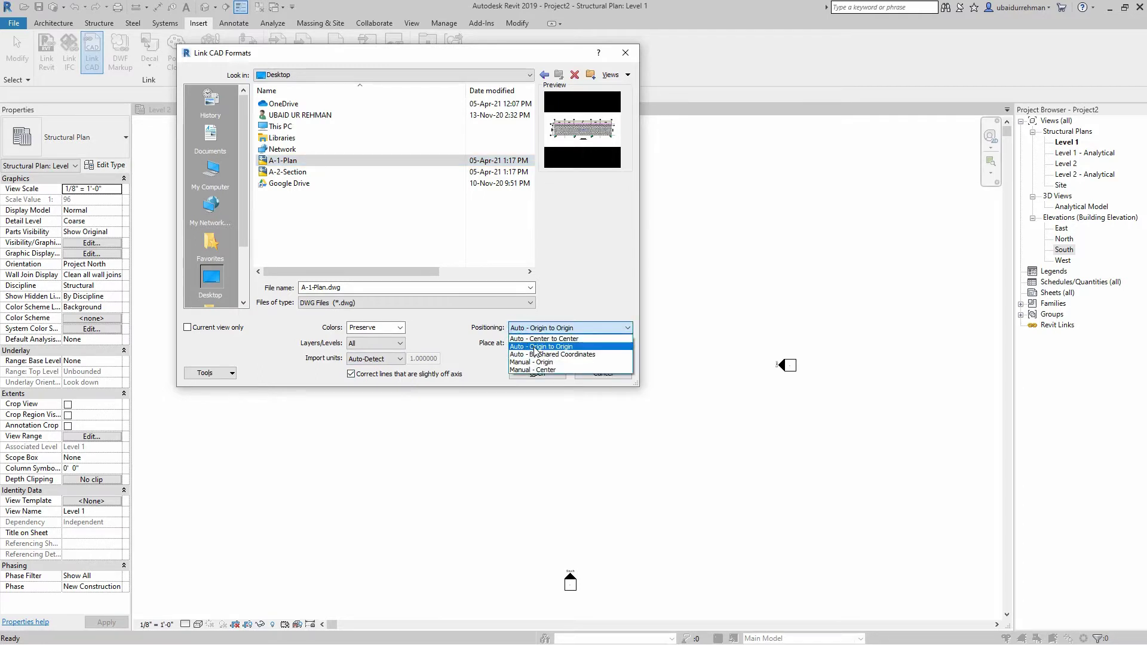
pyautogui.click(536, 347)
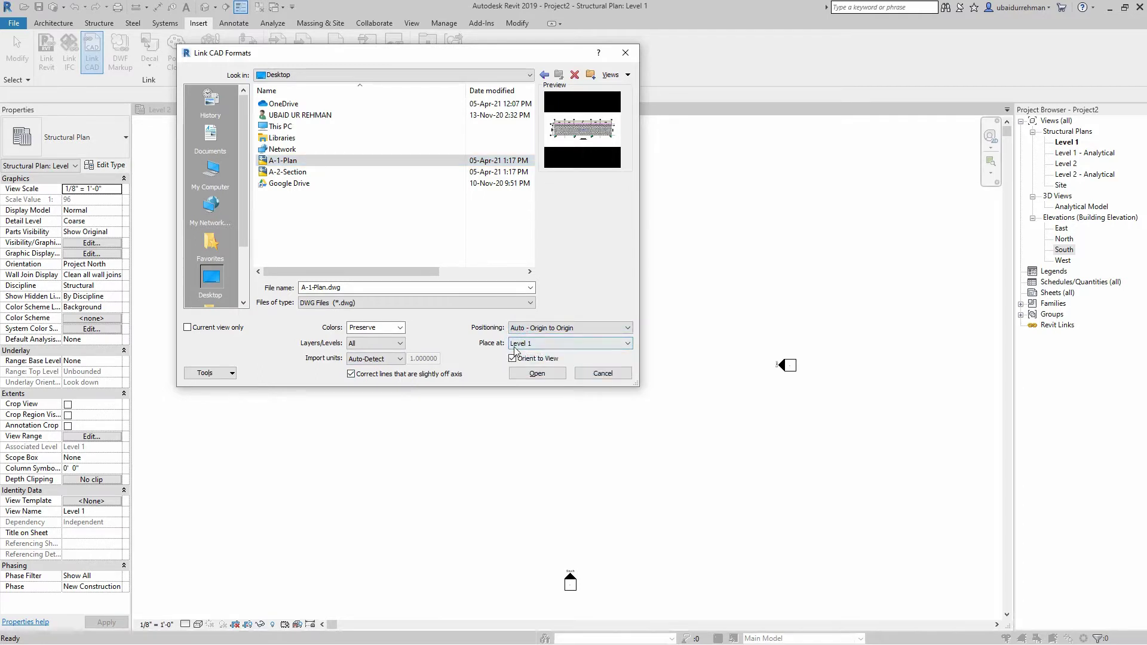
pyautogui.click(537, 374)
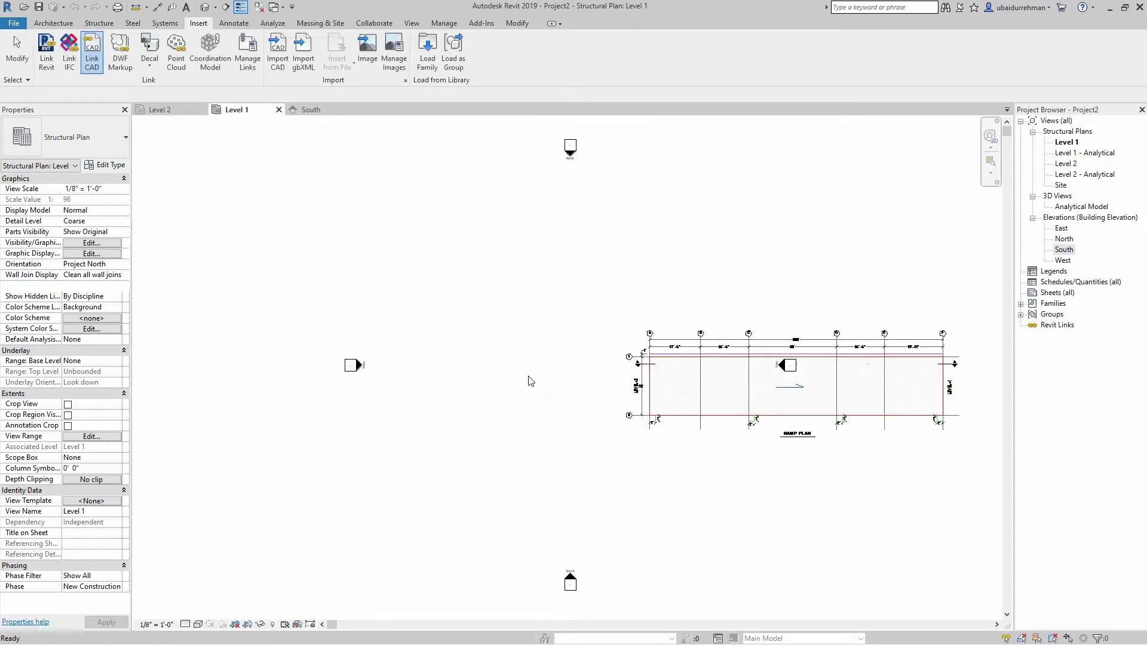
pyautogui.moveTo(521, 385); pyautogui.dragTo(399, 384, button='middle')
pyautogui.scroll(3, 399, 385)
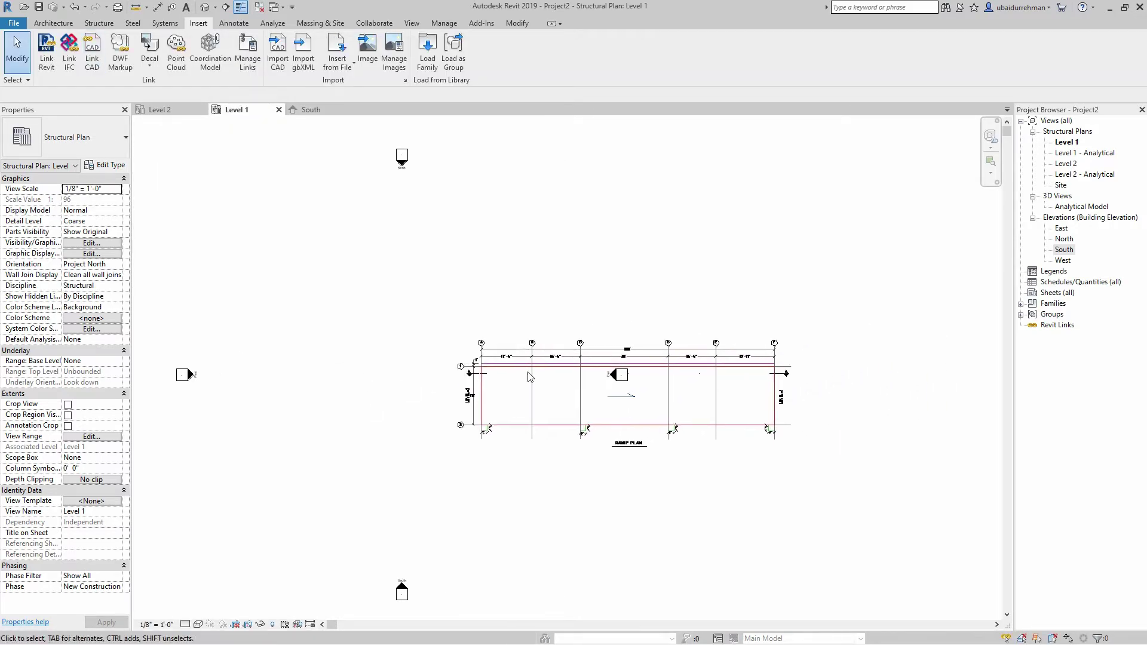
pyautogui.scroll(3, 670, 432)
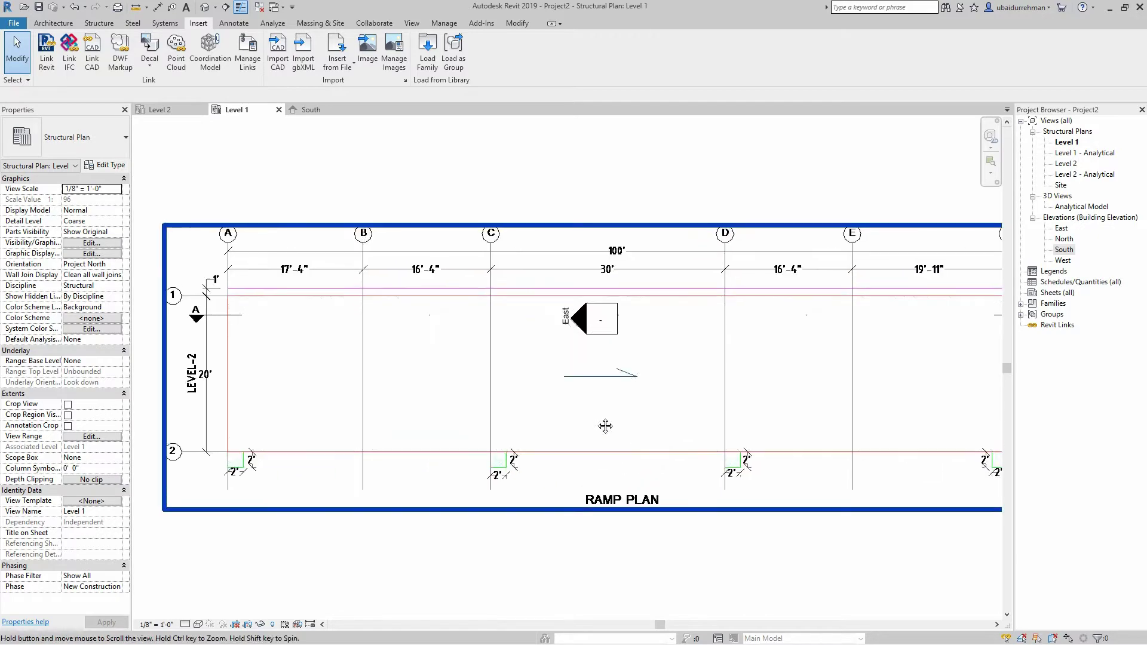
pyautogui.scroll(-2, 589, 425)
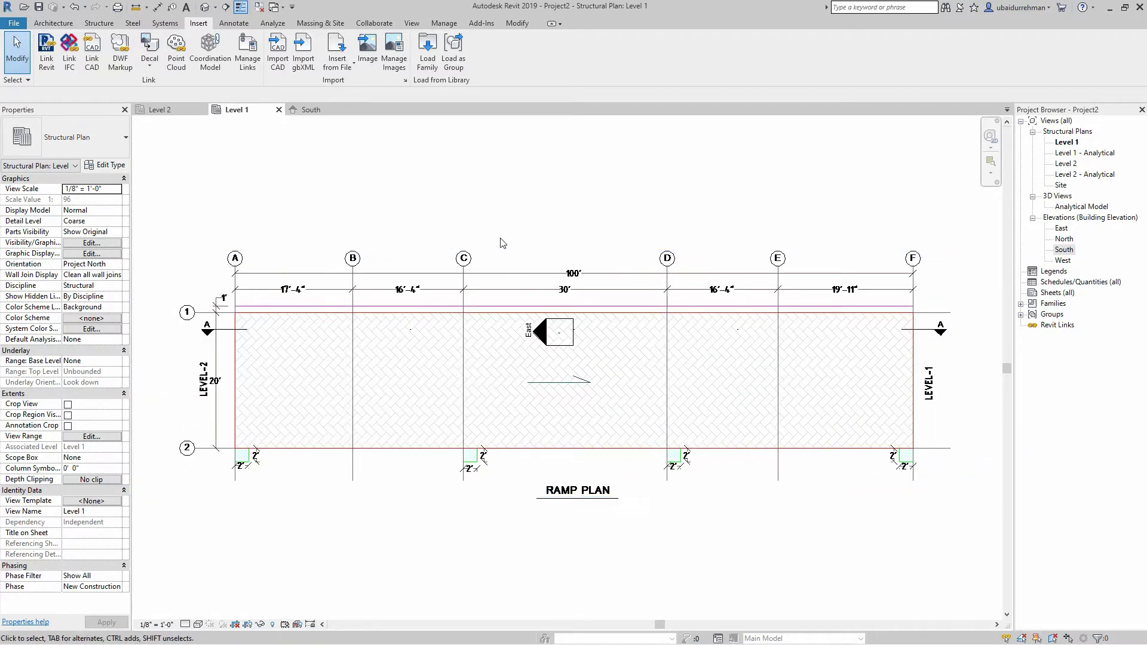
# Link A-2-Section.dwg from the Desktop into the South elevation and fit the view to it.
pyautogui.click(311, 110)
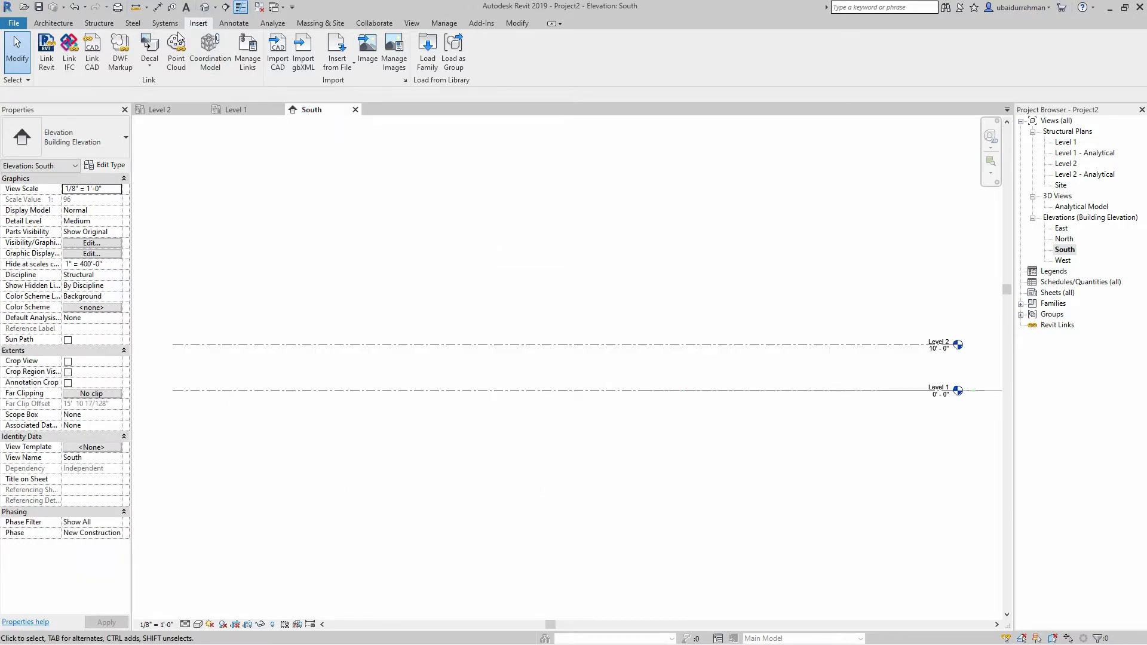
pyautogui.click(97, 55)
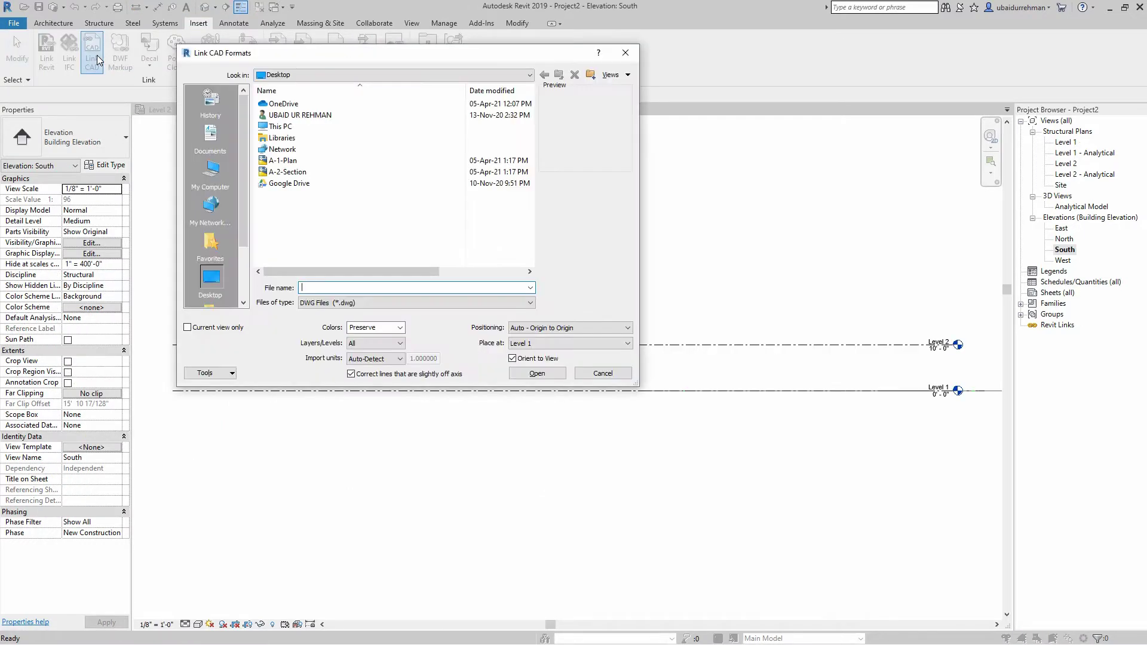
pyautogui.click(287, 172)
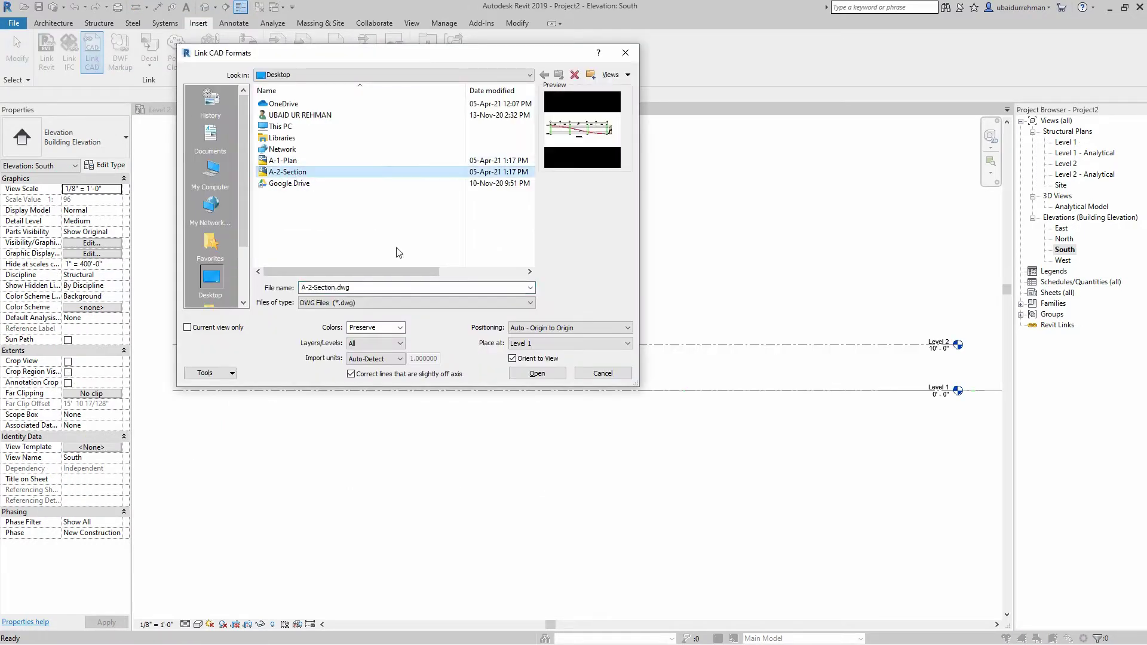
pyautogui.click(537, 372)
pyautogui.press('z')
pyautogui.press('f')
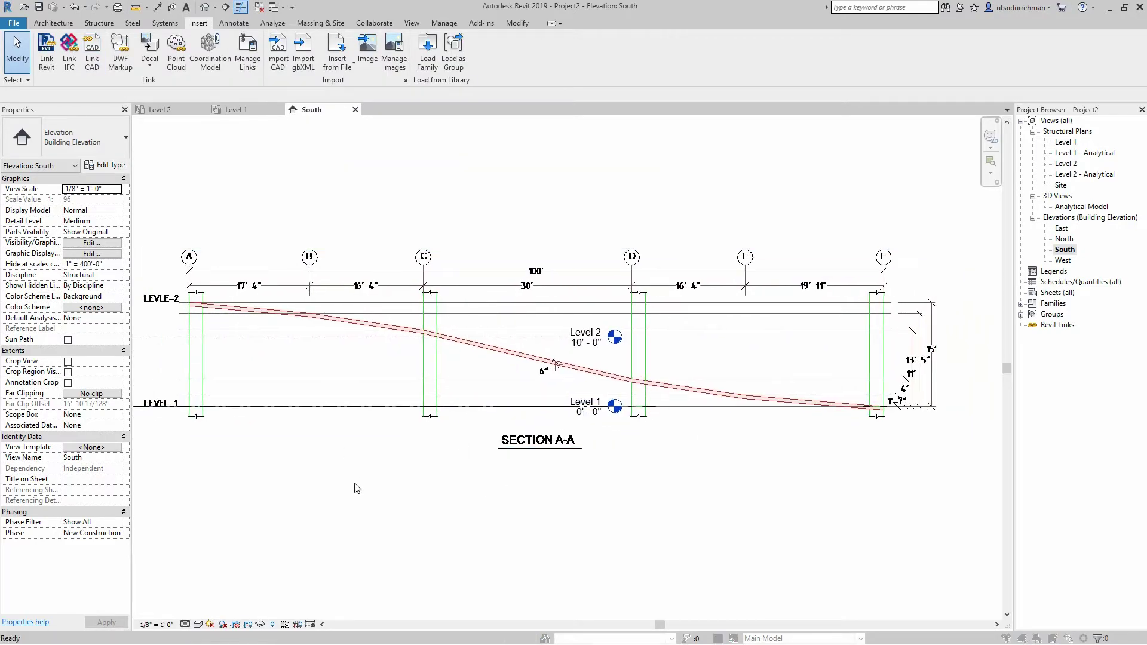
# Save the project on the Desktop as Ramp.
pyautogui.hotkey('ctrl', 's')
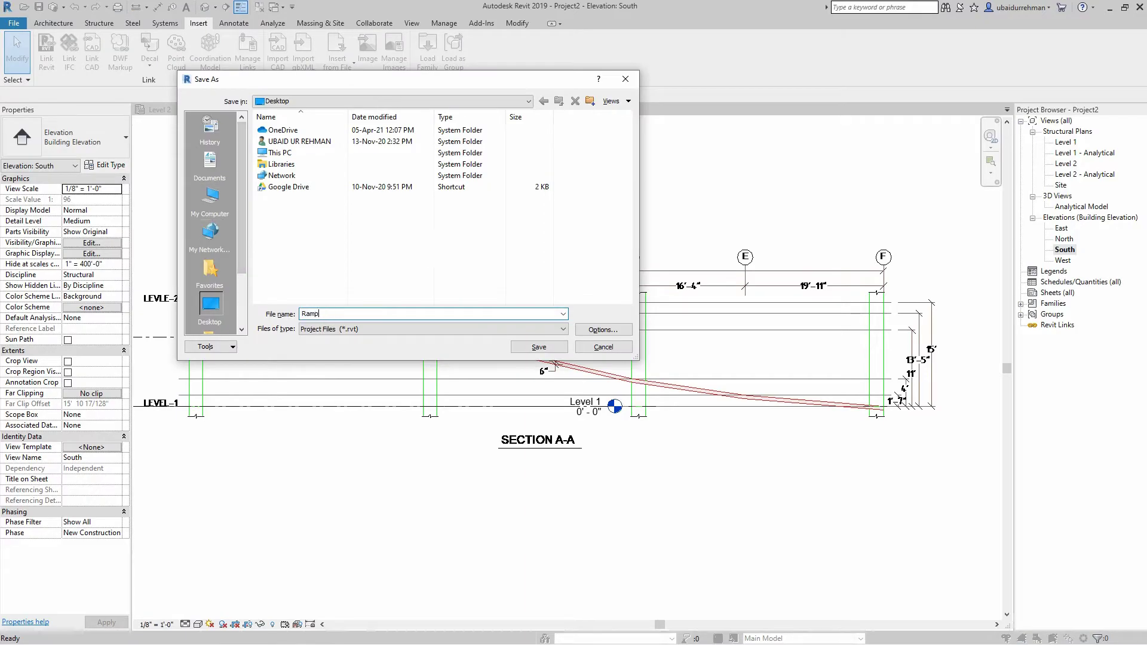
pyautogui.press('Return')
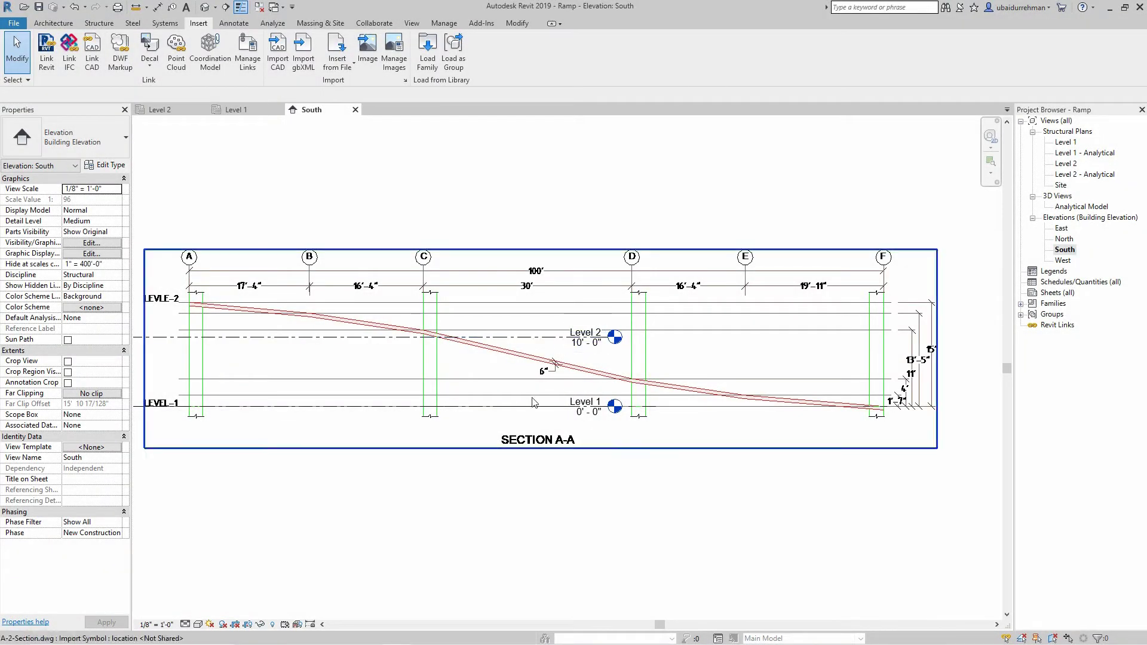
# Move Level 1 and Level 2 together horizontally to the right by about 43' and another 17'-6", past the section drawing's dimensions.
pyautogui.click(534, 406)
pyautogui.keyDown('ctrl'); pyautogui.click(539, 337); pyautogui.keyUp('ctrl')
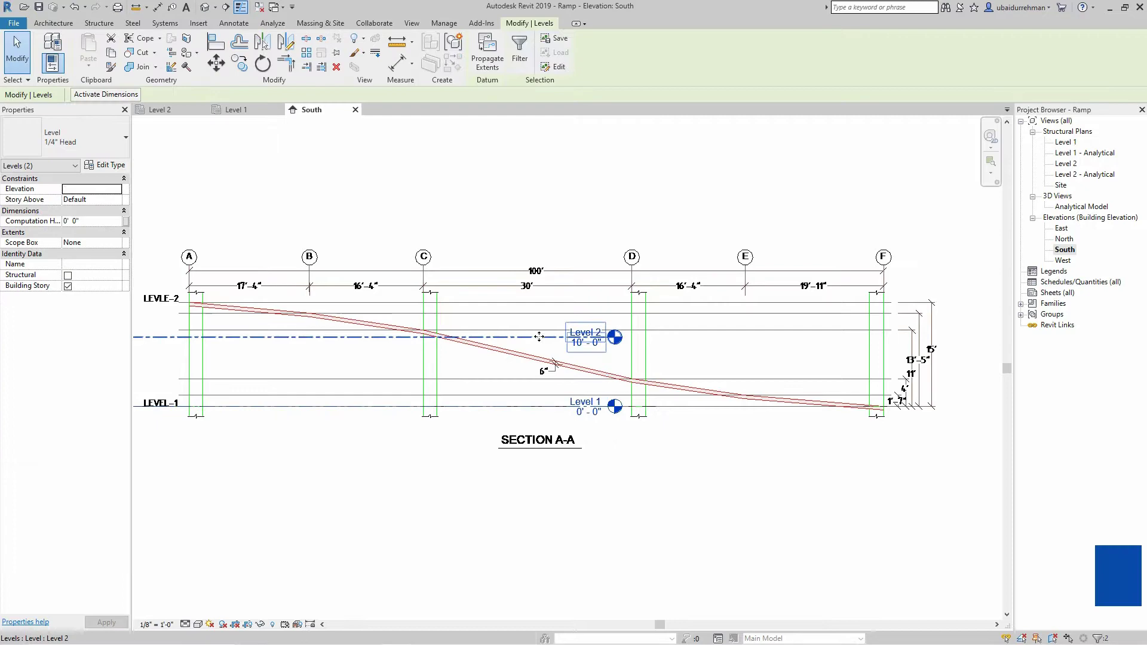
pyautogui.press('m')
pyautogui.press('v')
pyautogui.click(373, 174)
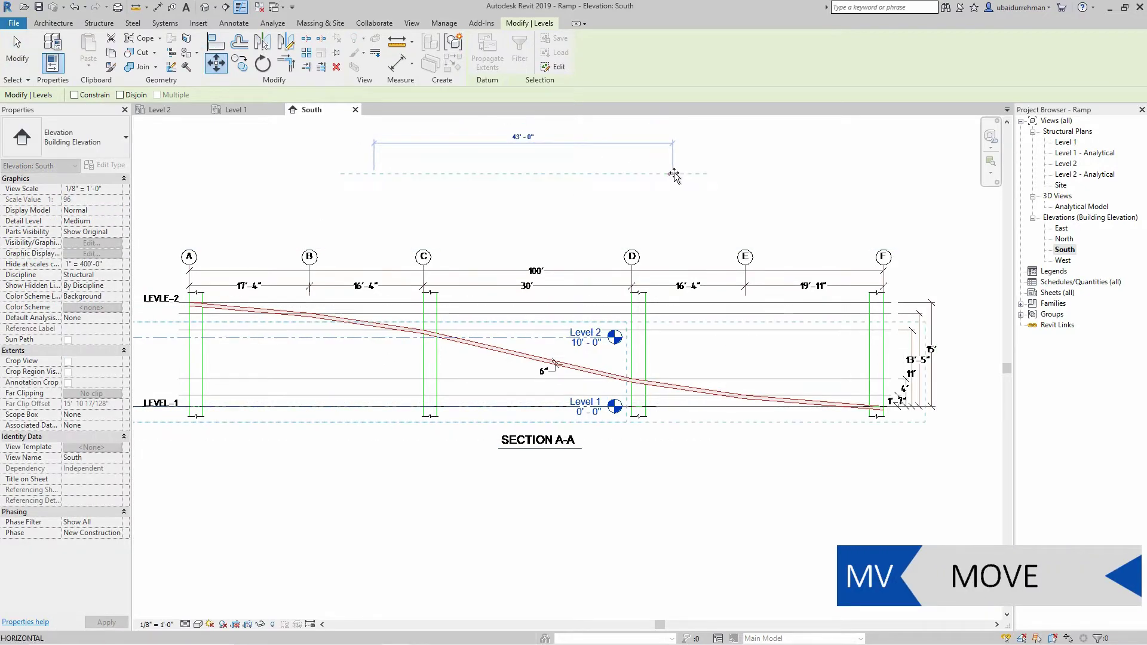
pyautogui.click(674, 175)
pyautogui.press('Return')
pyautogui.click(484, 212)
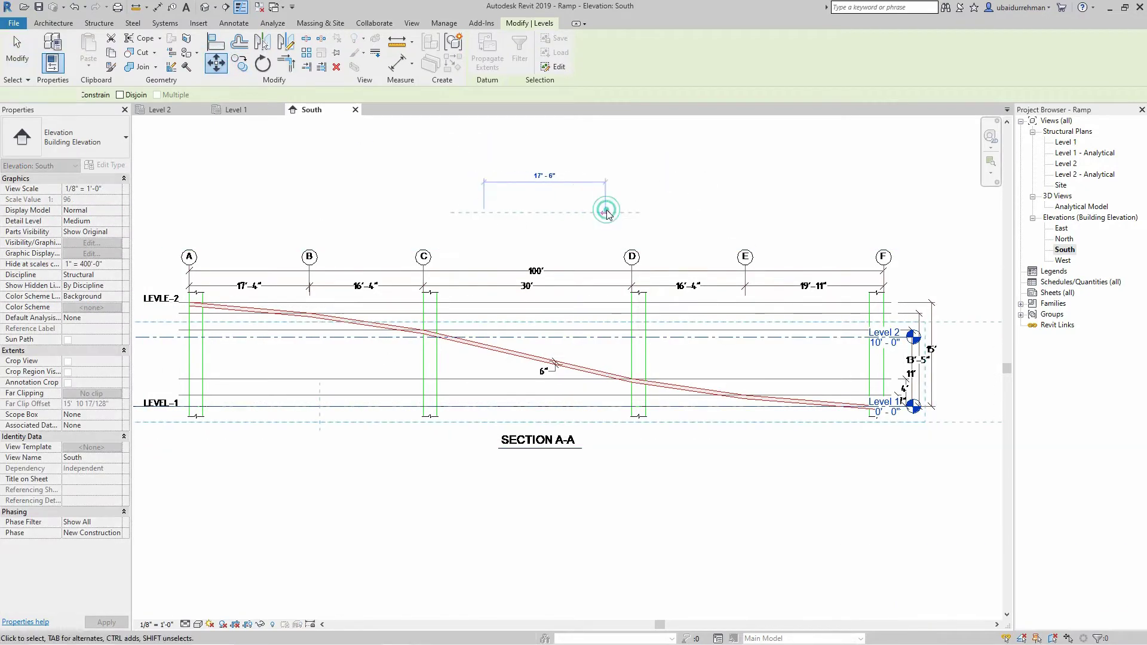
pyautogui.click(606, 212)
pyautogui.scroll(-1, 562, 203)
pyautogui.press('Escape')
# Align Level 2 with the uppermost level line of the linked section, at the 15' dimension.
pyautogui.scroll(5, 777, 358)
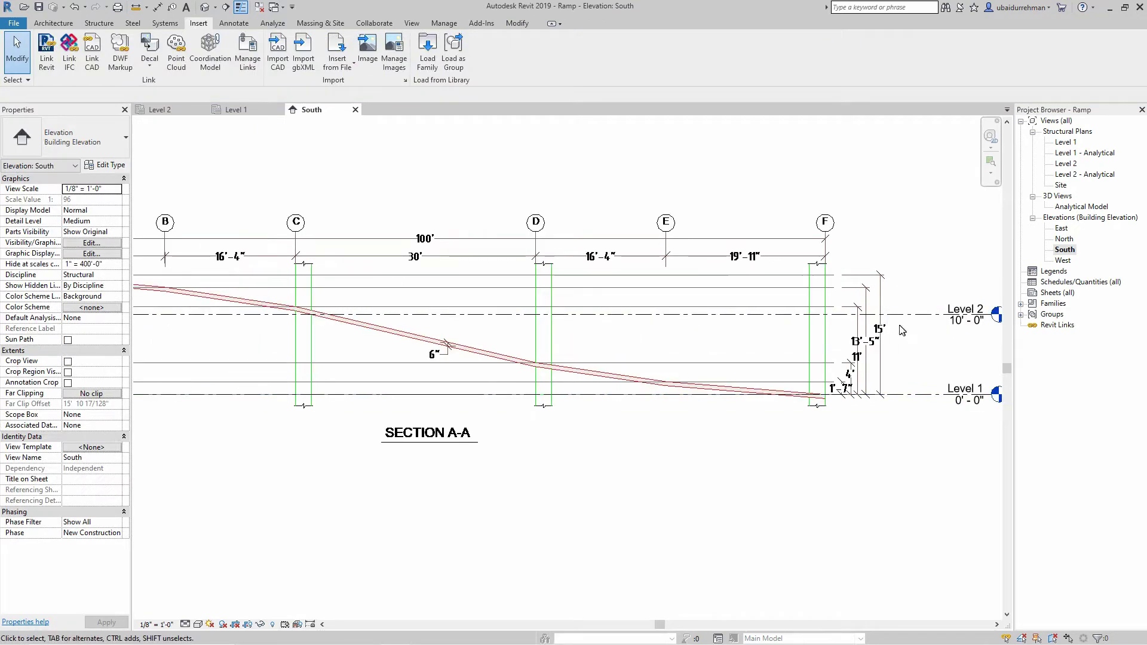
pyautogui.moveTo(801, 377); pyautogui.dragTo(792, 466, button='middle')
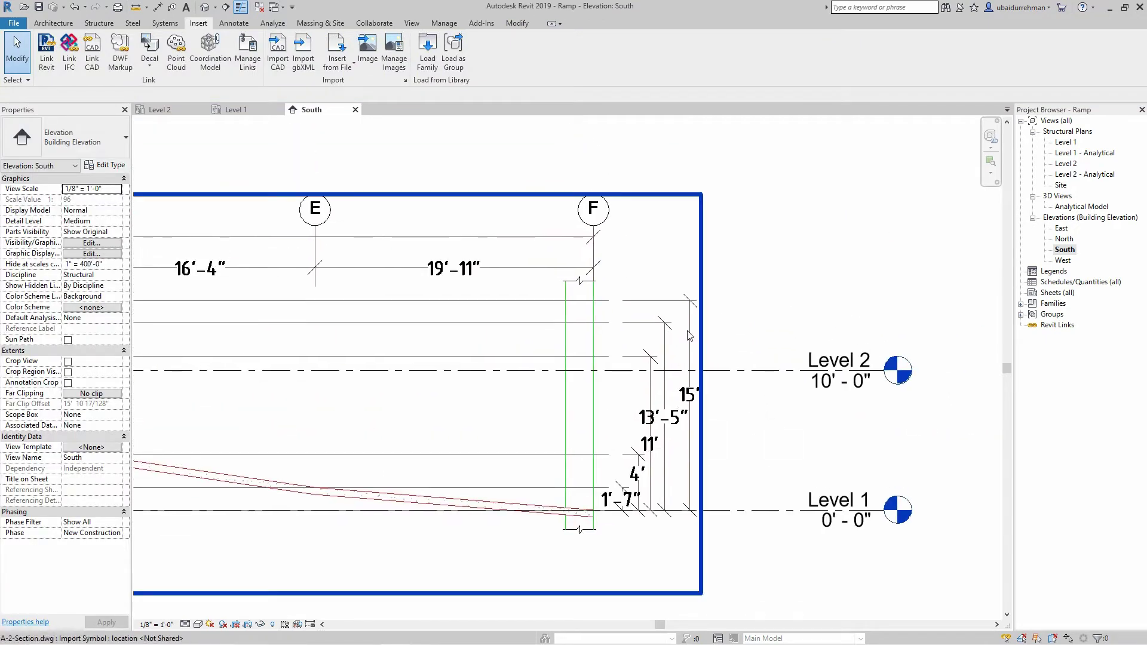
pyautogui.click(769, 375)
pyautogui.press('a')
pyautogui.press('l')
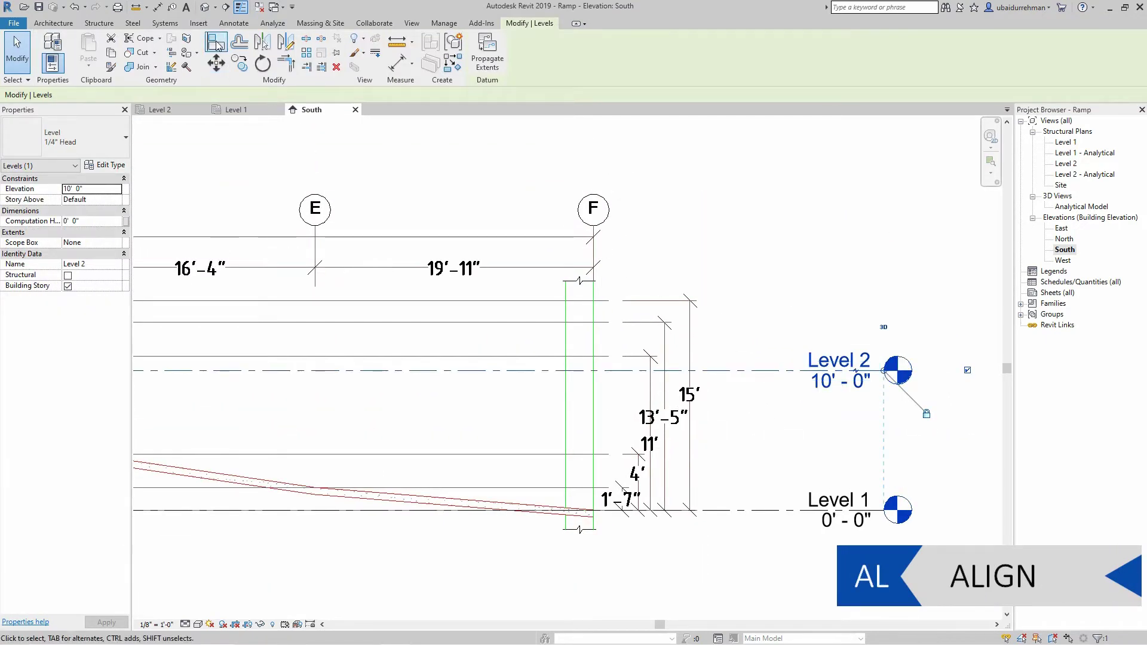
pyautogui.click(514, 302)
pyautogui.click(529, 371)
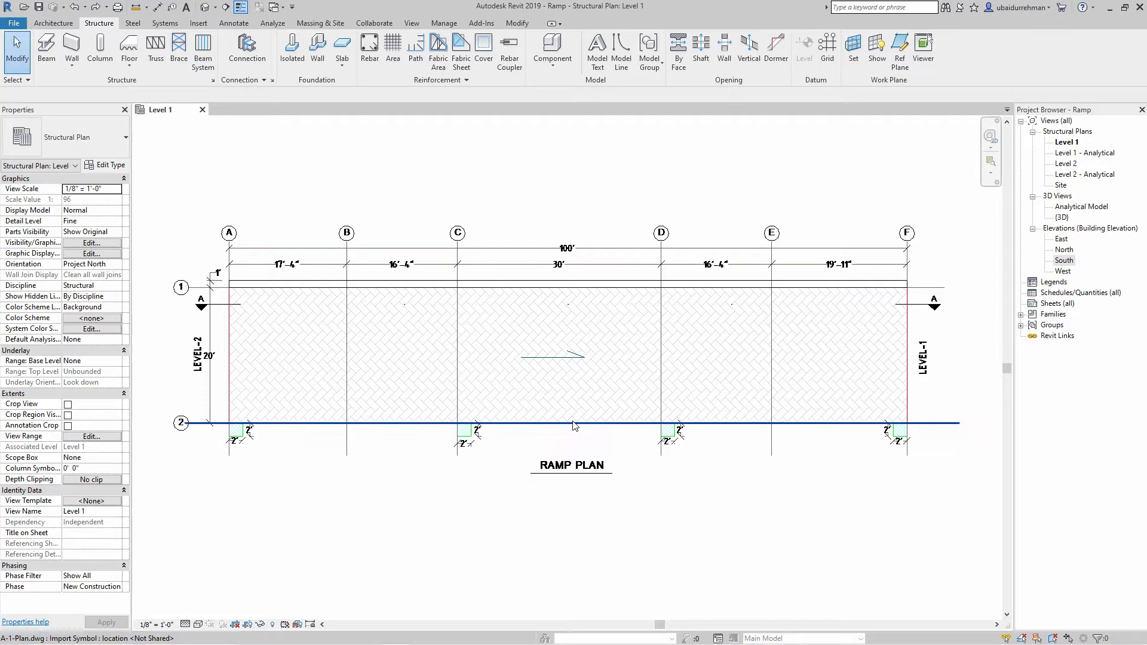
# Examine how the linked plan and section line up in the default 3D view, and close that view.
pyautogui.click(205, 7)
pyautogui.scroll(3, 399, 366)
pyautogui.keyDown('shift'); pyautogui.moveTo(399, 366); pyautogui.dragTo(554, 418, button='middle'); pyautogui.keyUp('shift')
pyautogui.scroll(-2, 554, 418)
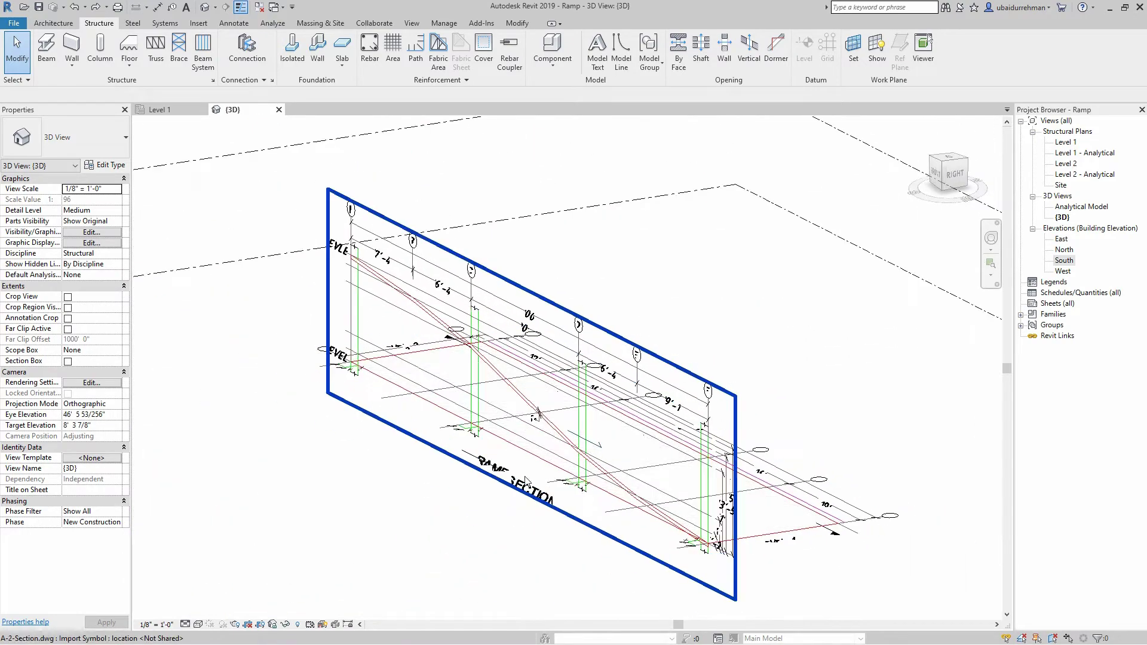
pyautogui.click(279, 110)
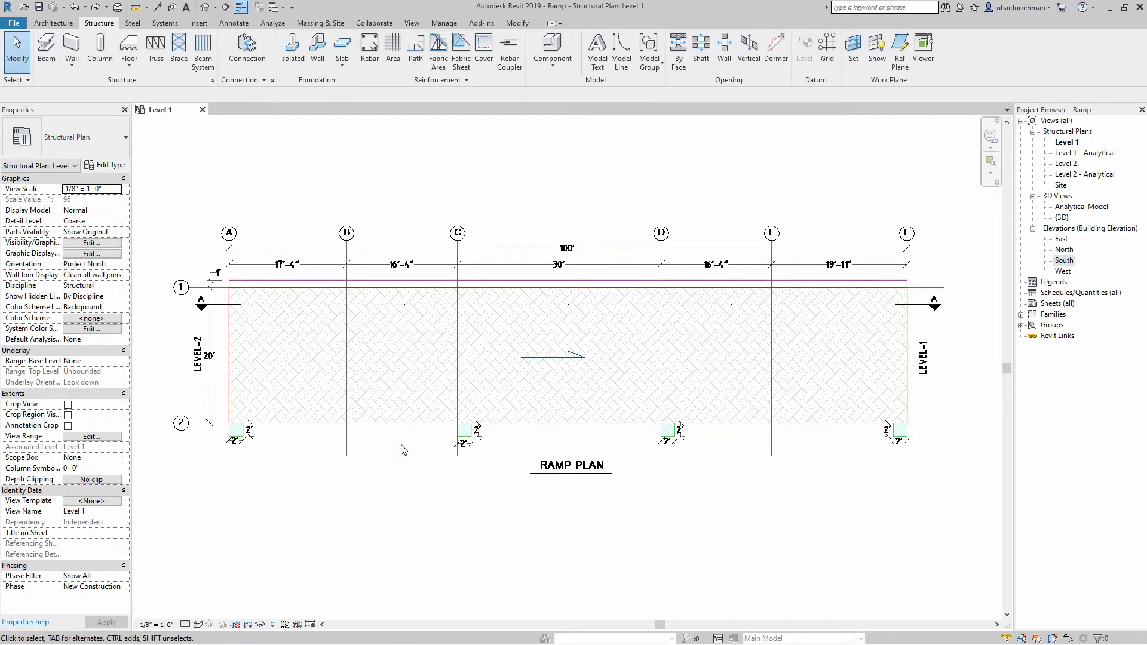
# Place a grid by picking axis line A of the linked ramp plan in Level 1 and name it A.
pyautogui.click(832, 55)
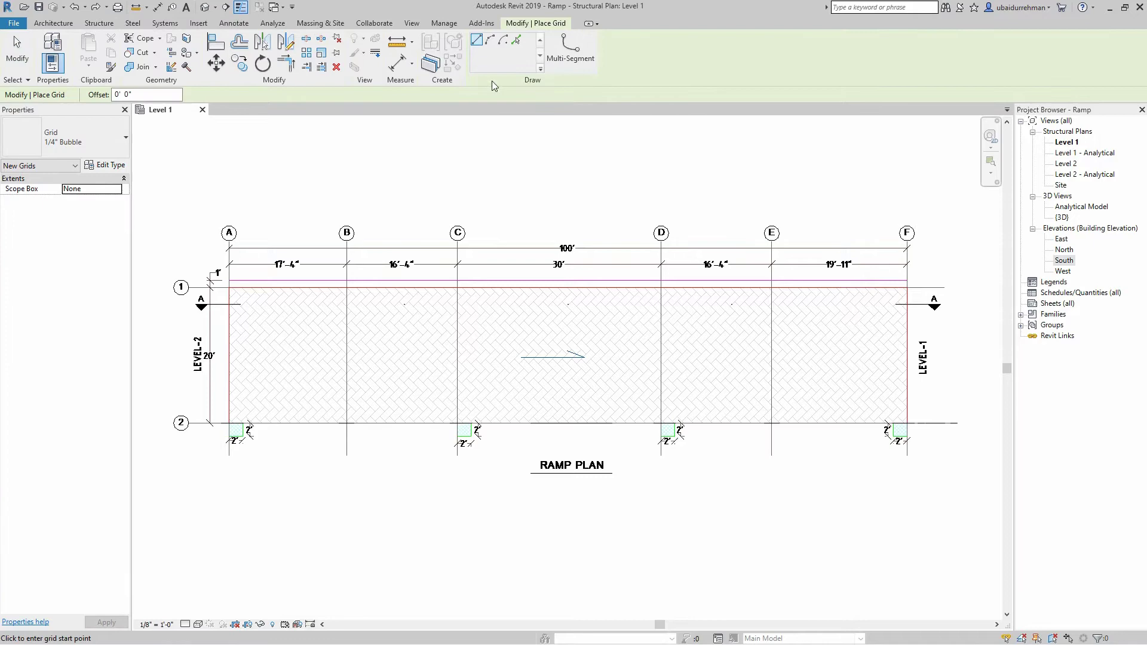
pyautogui.click(518, 43)
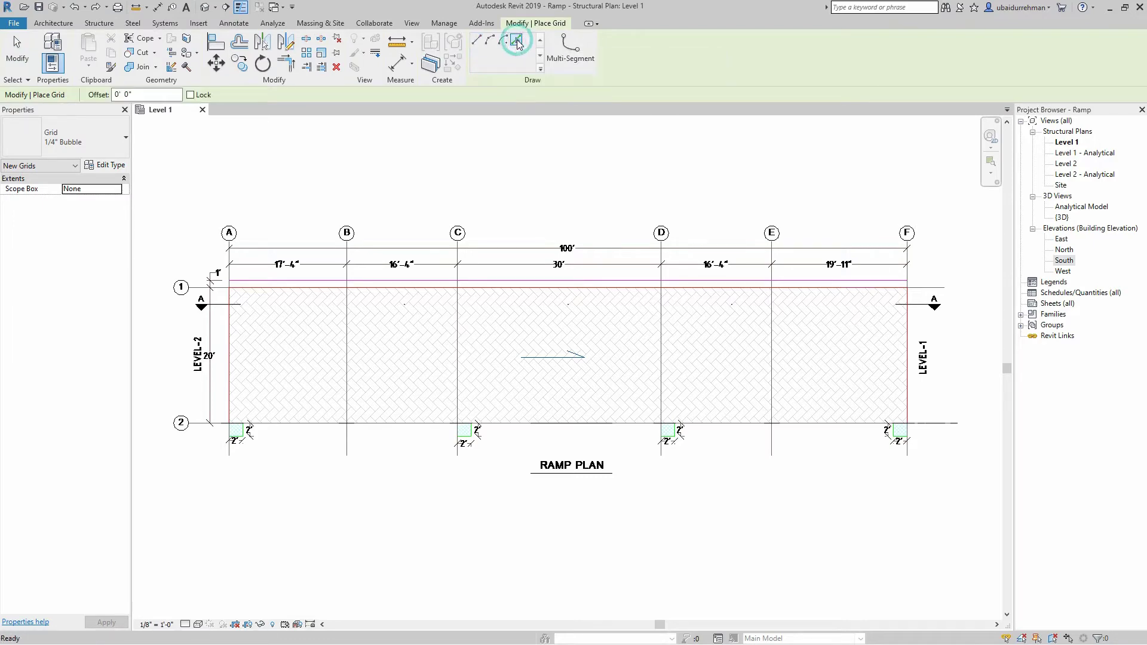
pyautogui.click(229, 258)
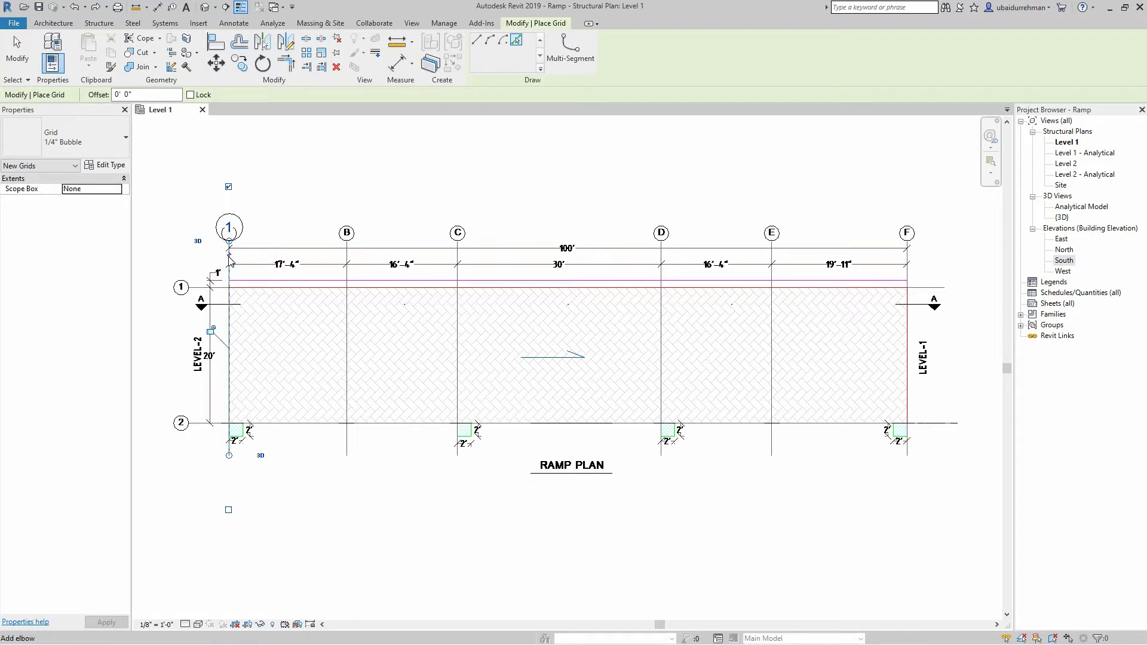
pyautogui.click(228, 229)
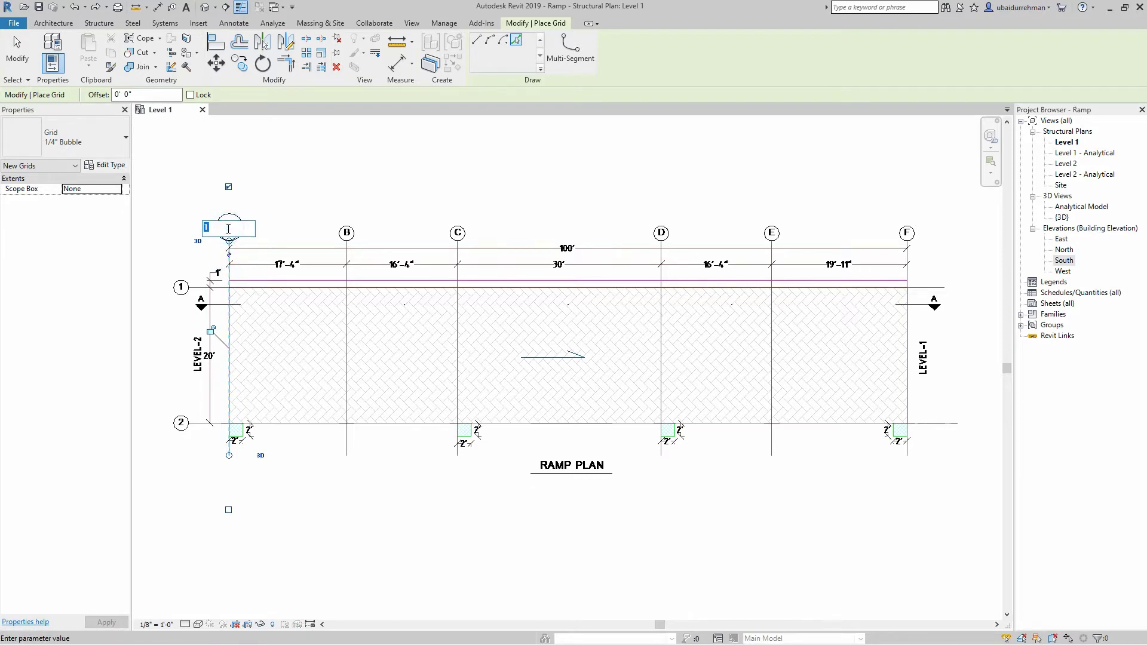
pyautogui.click(282, 221)
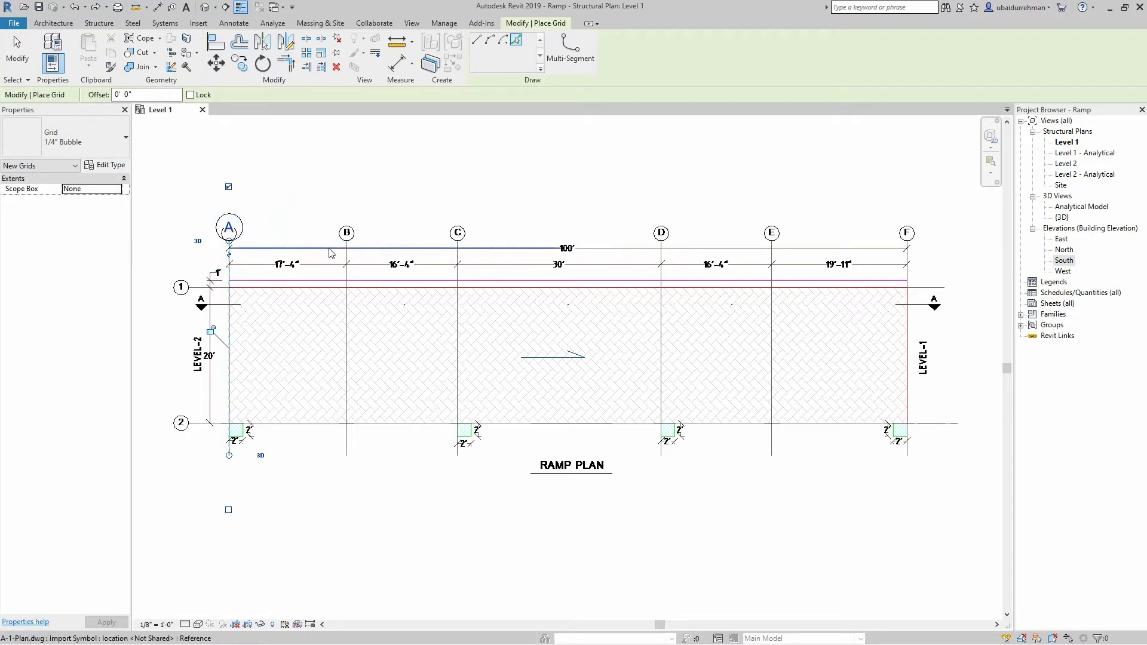
# Place grids B, C, D, E and F by picking the matching axis lines of the linked ramp plan.
pyautogui.click(347, 256)
pyautogui.click(456, 258)
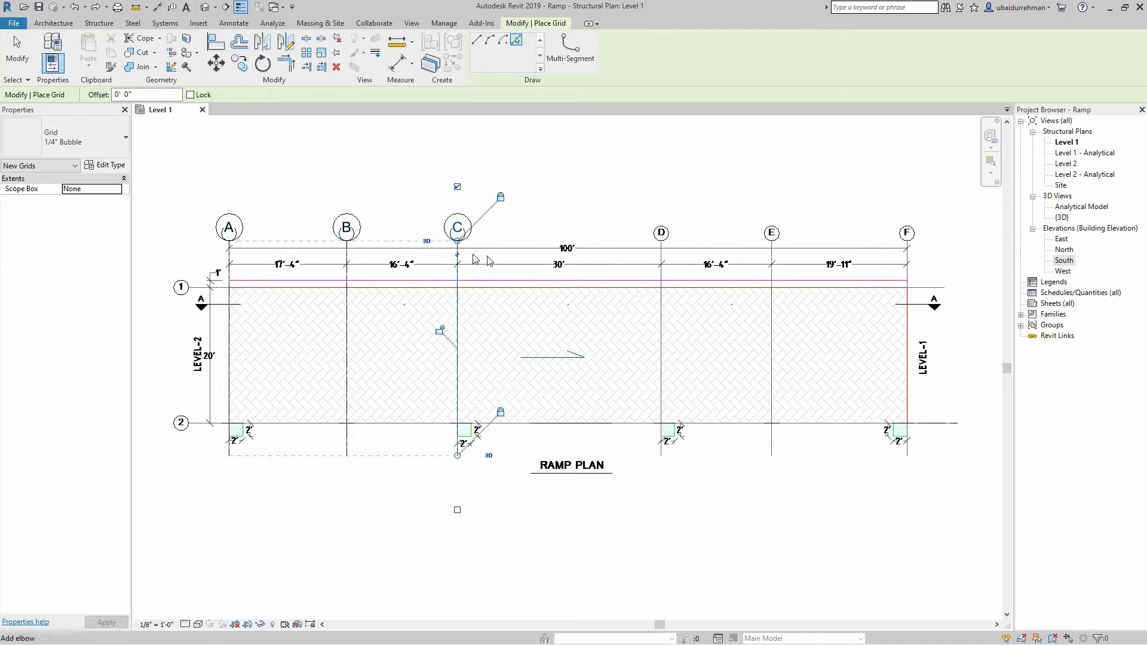
pyautogui.click(660, 257)
pyautogui.click(772, 251)
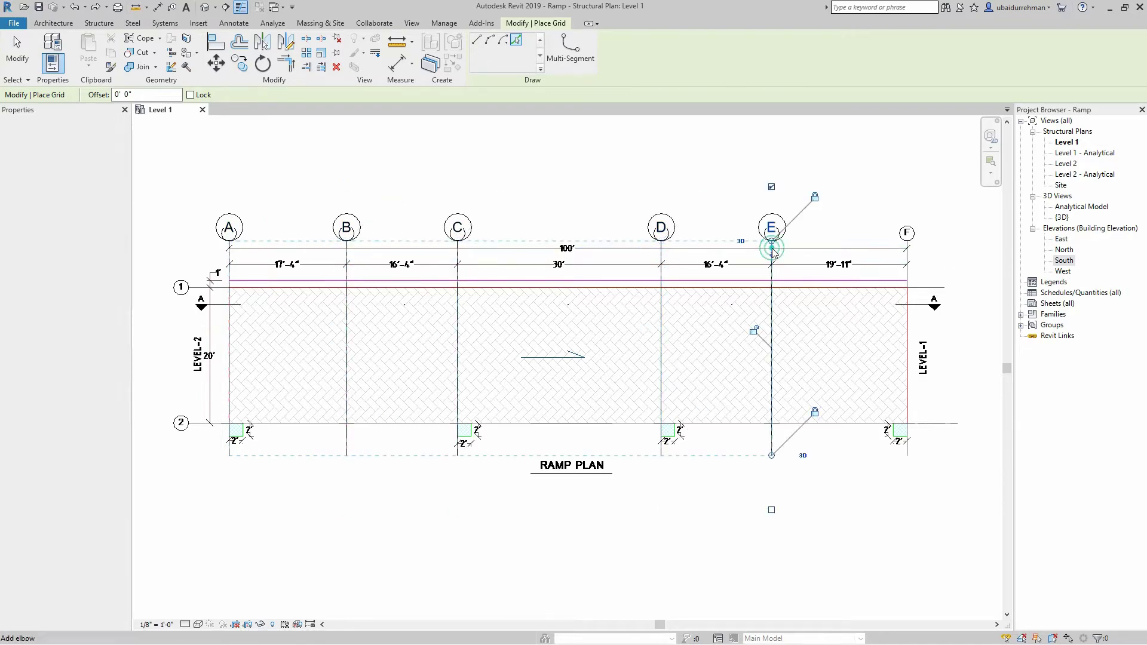
pyautogui.click(907, 264)
# Place horizontal grids on axis lines 1 and 2 of the linked plan, naming the upper one 1.
pyautogui.click(239, 287)
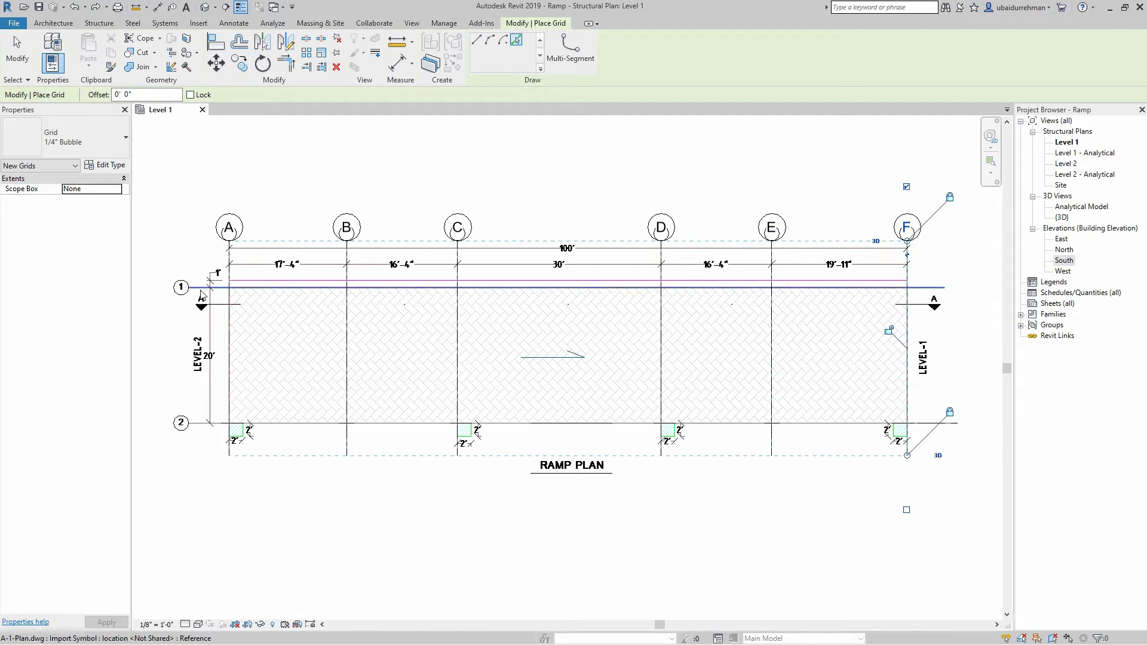
pyautogui.click(177, 287)
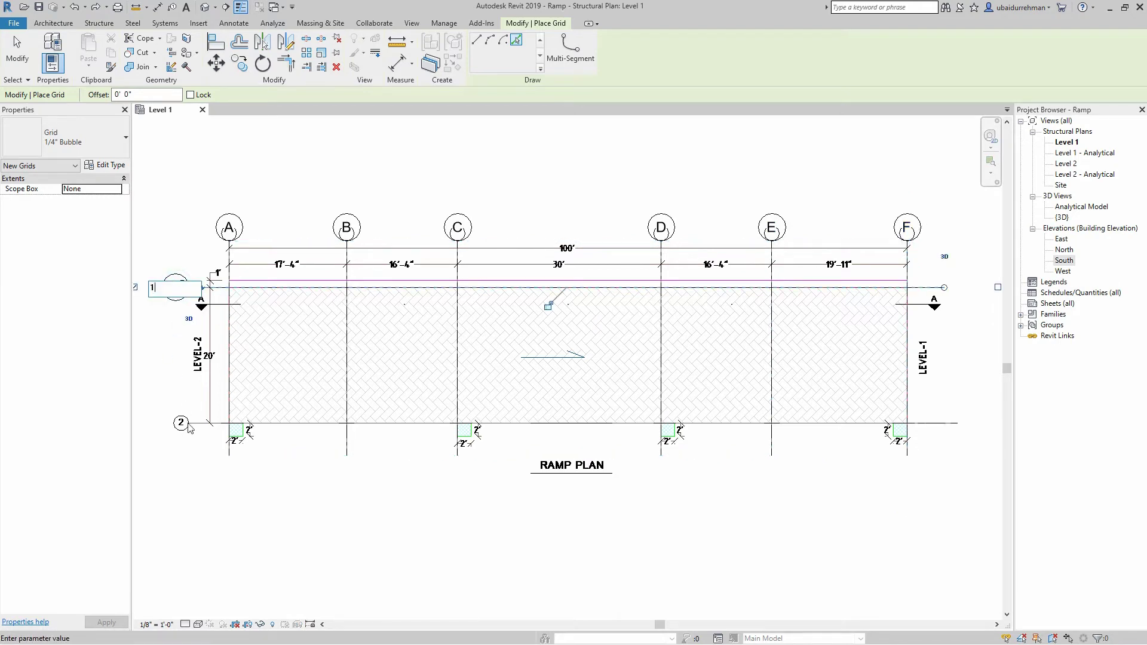
pyautogui.press('Return')
pyautogui.press('Escape')
pyautogui.press('Escape')
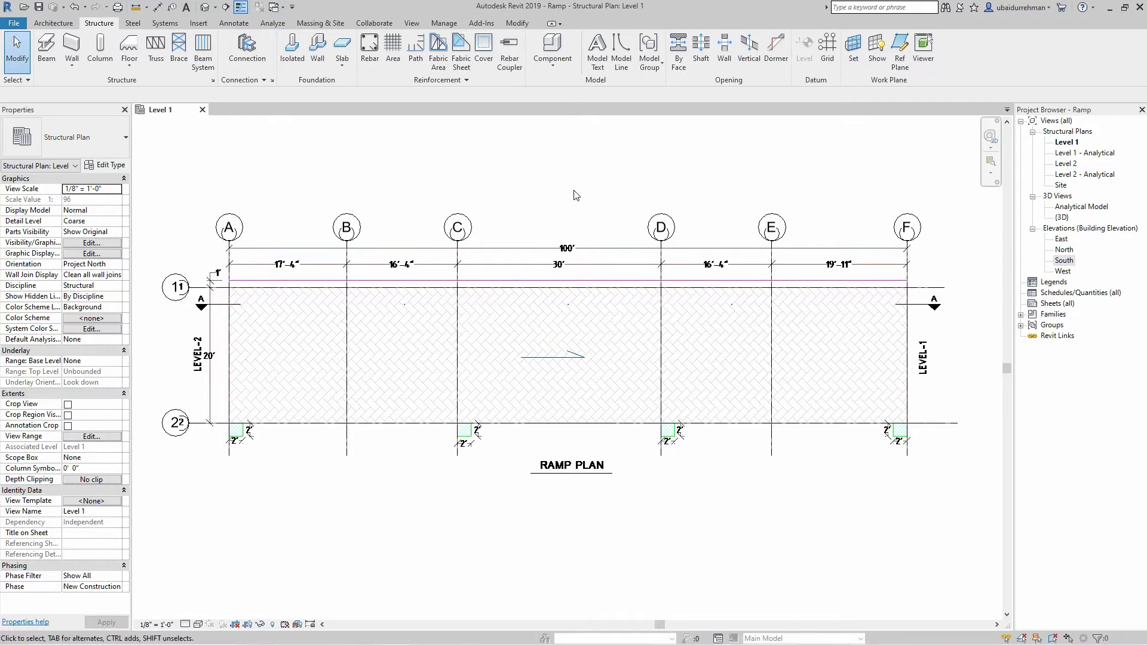
# Show the default 3D view in a shaded visual style and return to the Level 1 plan.
pyautogui.press('3')
pyautogui.press('d')
pyautogui.click(198, 624)
pyautogui.click(217, 602)
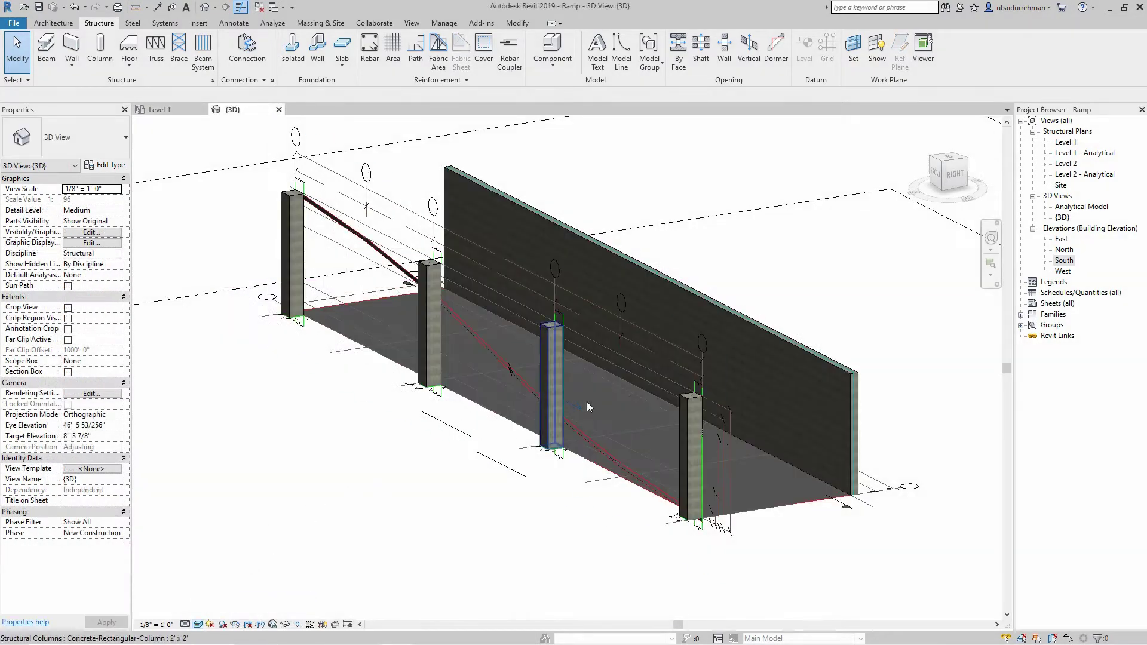
pyautogui.click(173, 110)
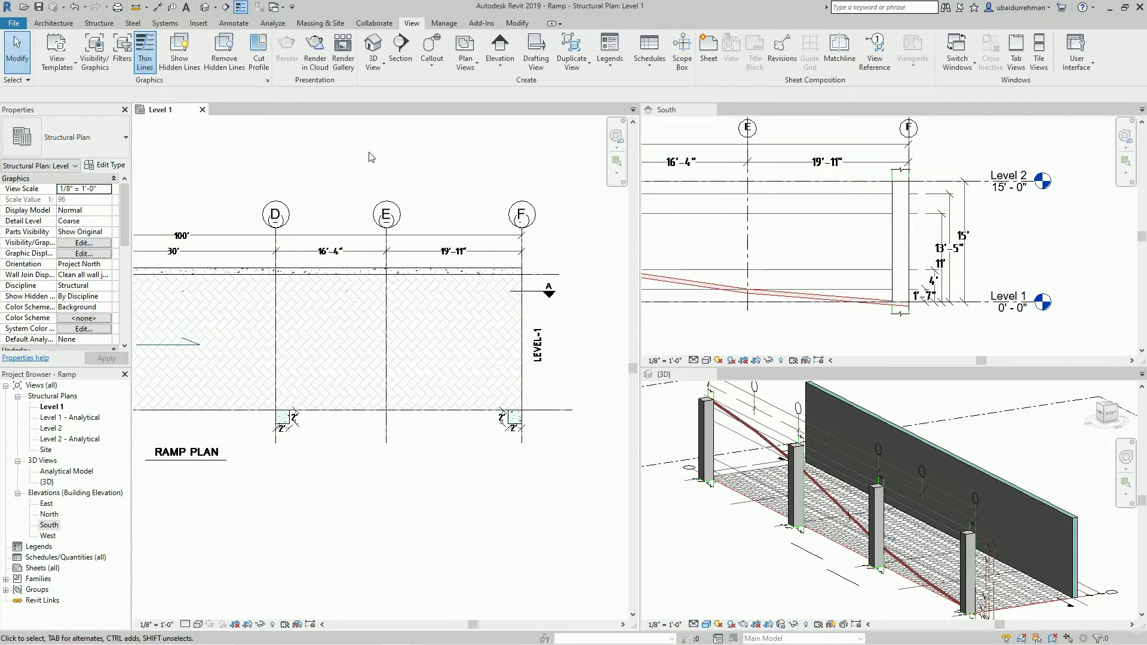
# Start a structural floor on Level 1 using the 6" Concrete floor type.
pyautogui.click(96, 23)
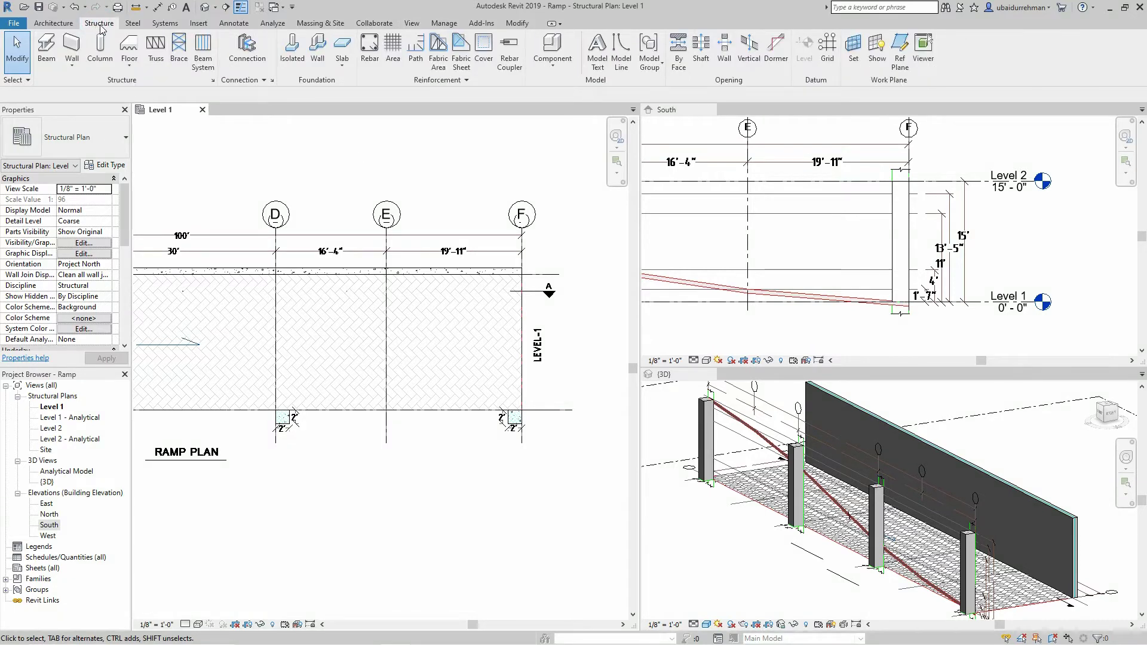
pyautogui.click(132, 66)
pyautogui.click(149, 83)
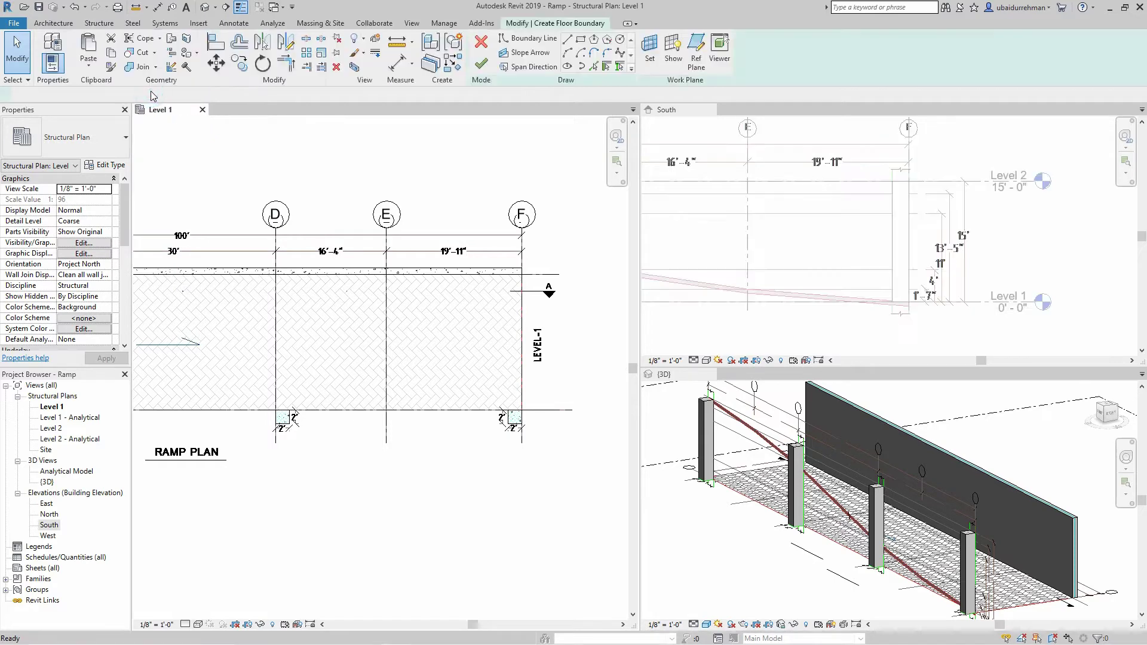
pyautogui.click(110, 127)
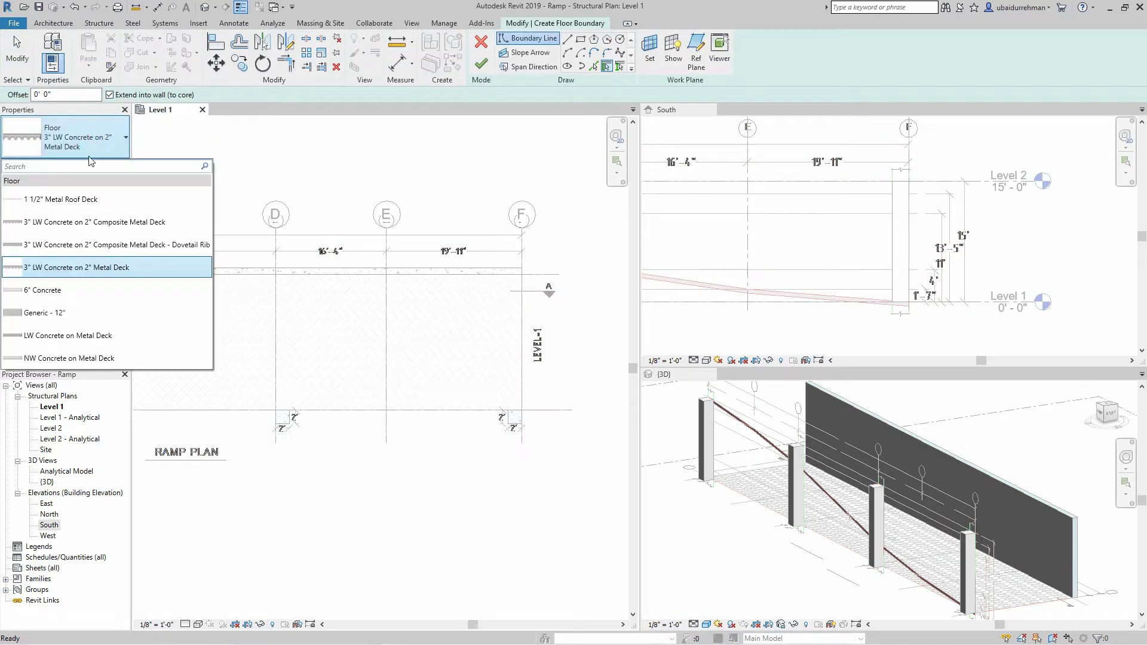
pyautogui.click(36, 291)
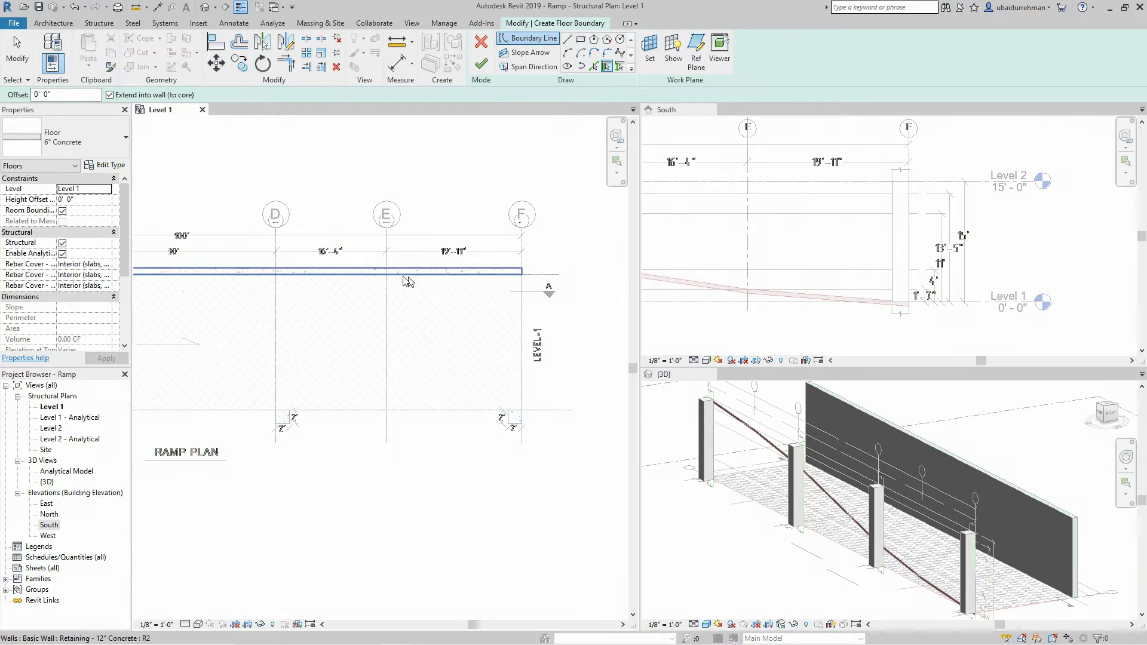
# Sketch a rectangular floor boundary between grids E and F, spanning grids 1 to 2, and finish the floor.
pyautogui.click(580, 41)
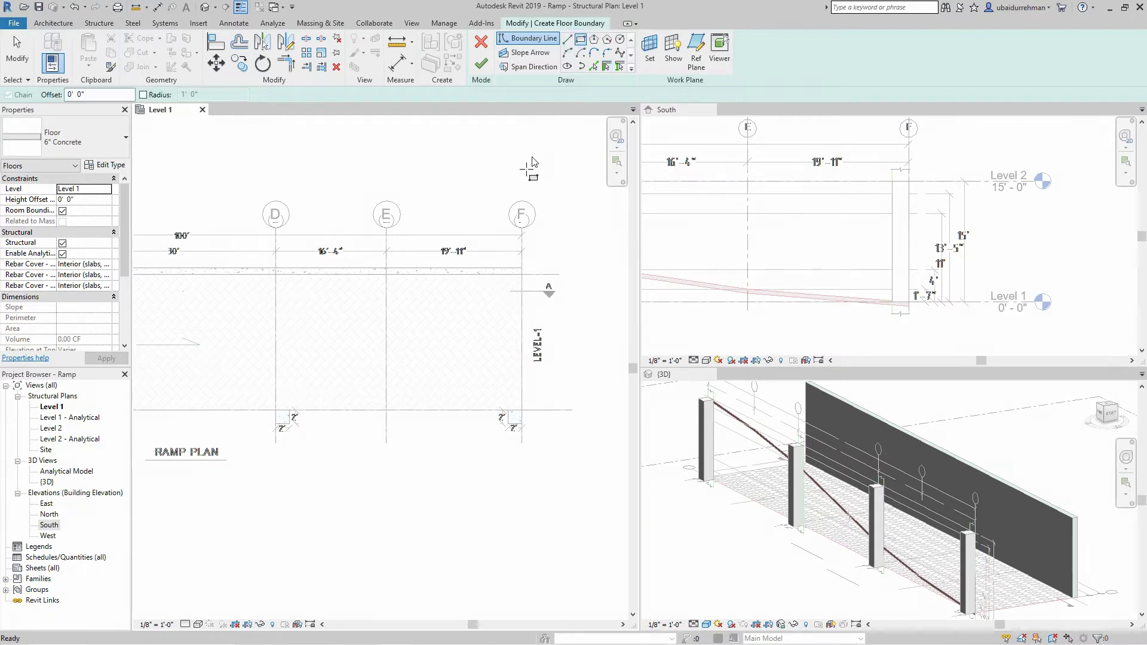
pyautogui.click(523, 274)
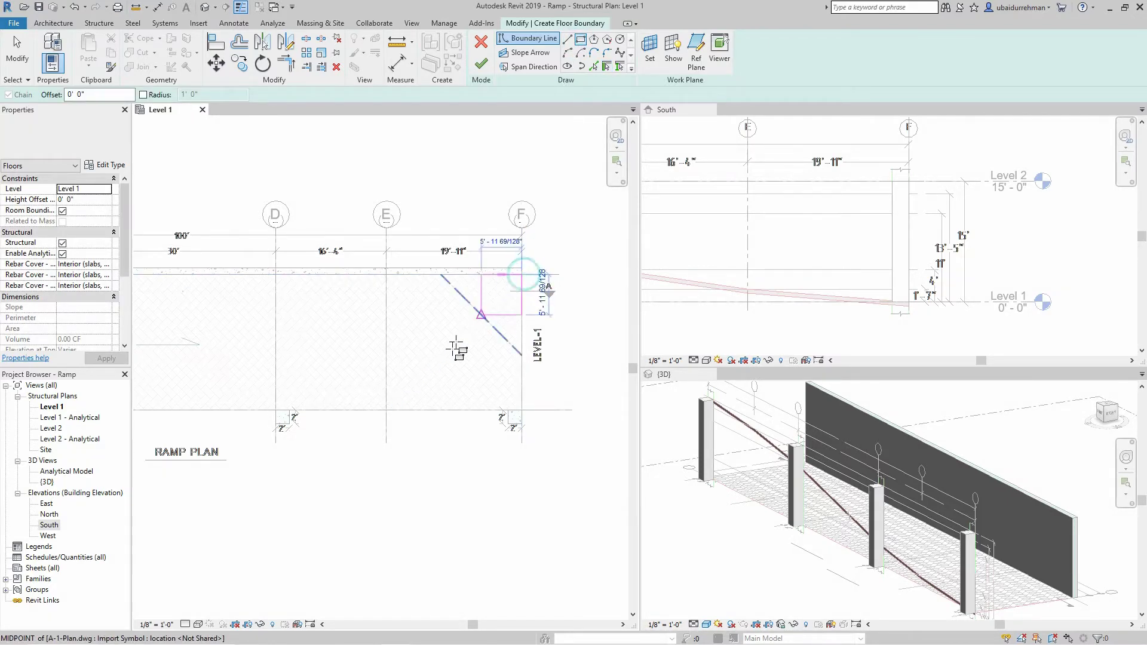
pyautogui.click(390, 410)
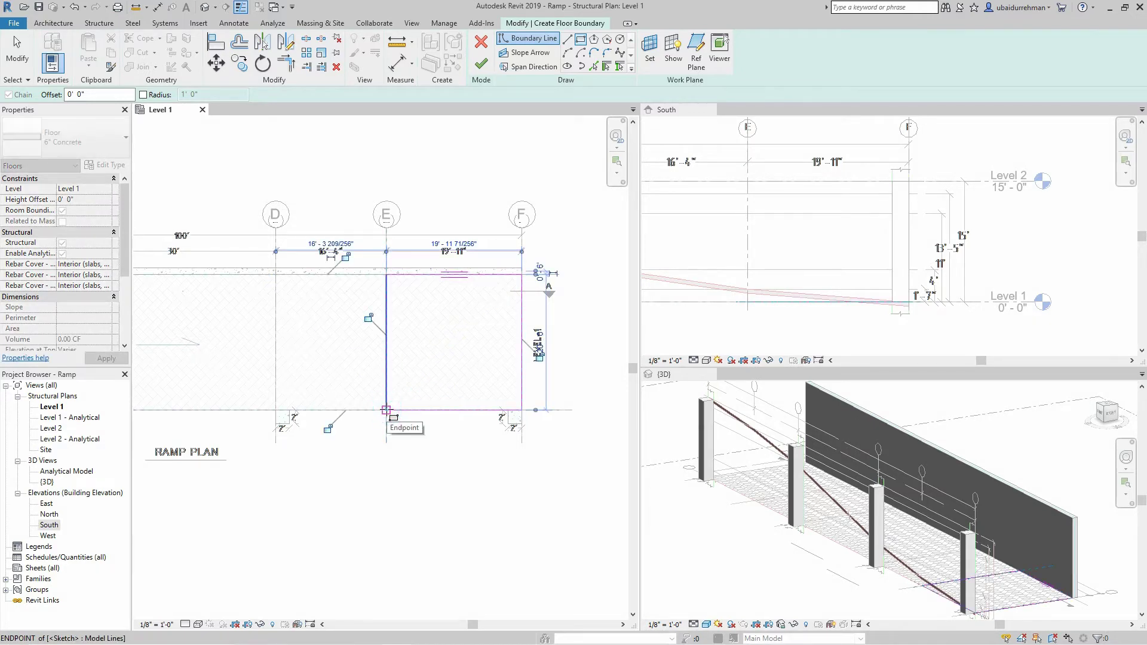
pyautogui.click(386, 410)
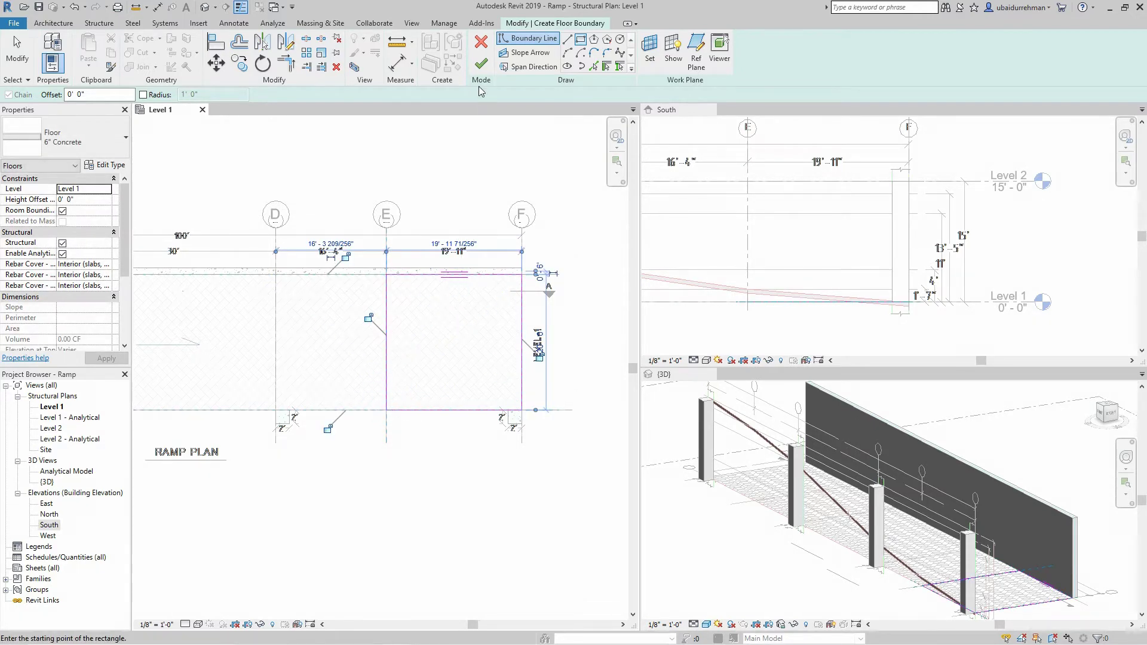
pyautogui.click(480, 64)
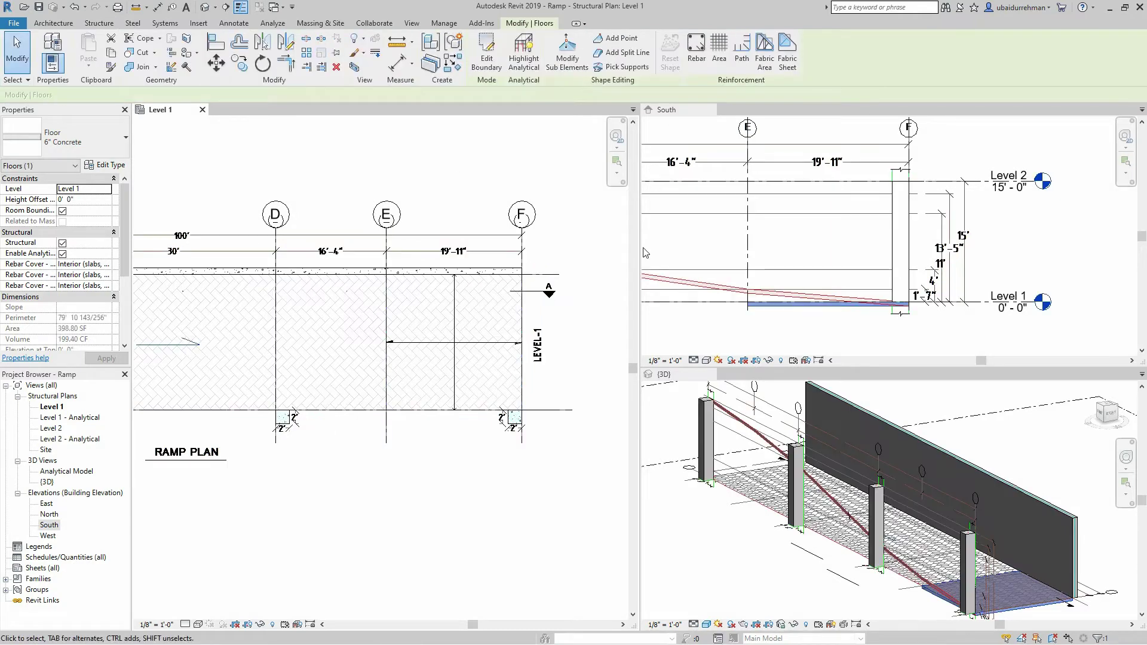
pyautogui.click(429, 172)
# Create a 6" Concrete structural floor with a rectangular boundary between grids D and E, from grid 1 to grid 2.
pyautogui.moveTo(428, 172); pyautogui.dragTo(489, 187, button='middle')
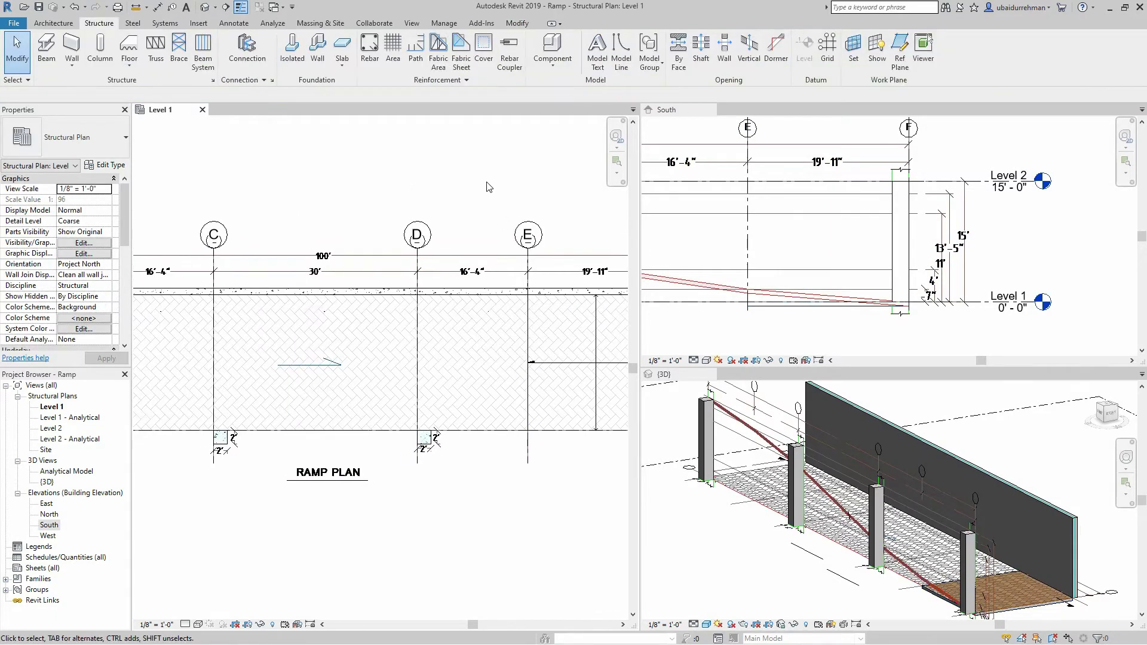
pyautogui.click(129, 60)
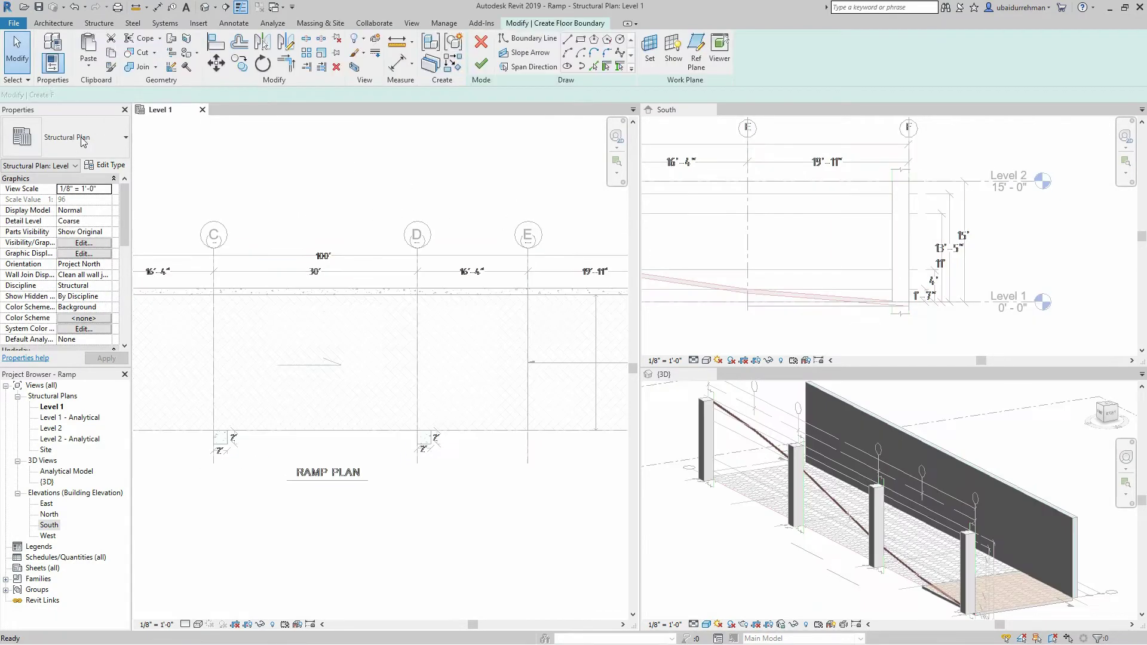
pyautogui.click(527, 293)
pyautogui.click(417, 429)
pyautogui.click(480, 64)
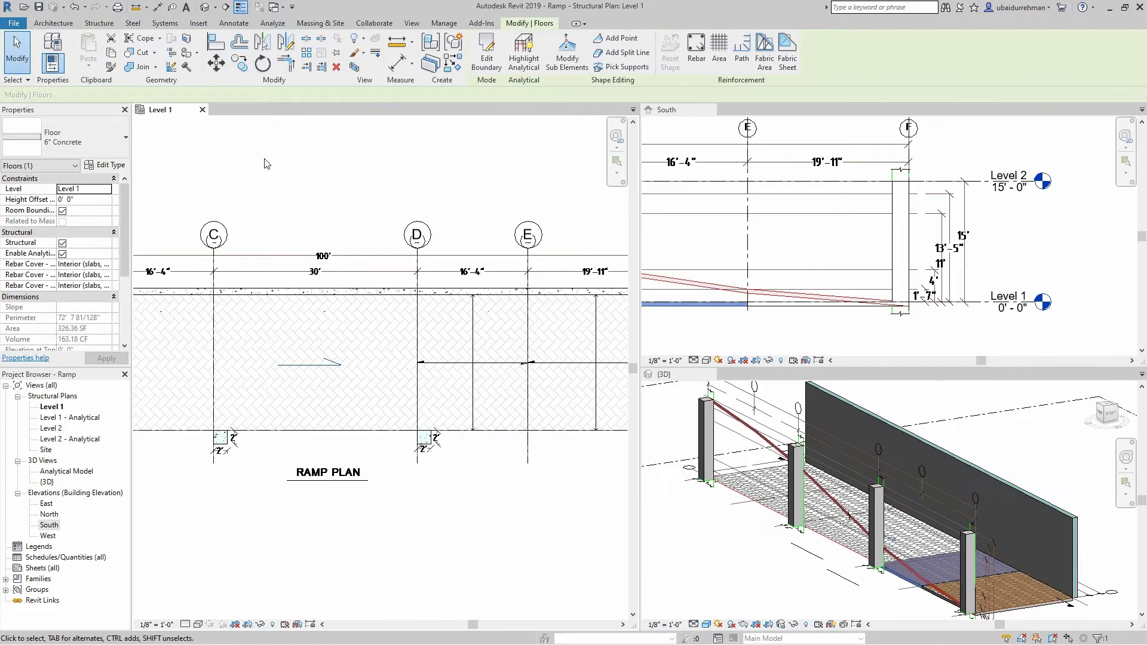
# Create a 6" Concrete structural floor covering the bay between grids C and D, from grid 1 to grid 2.
pyautogui.click(108, 22)
pyautogui.click(129, 75)
pyautogui.click(158, 90)
pyautogui.moveTo(425, 228); pyautogui.dragTo(555, 182, button='middle')
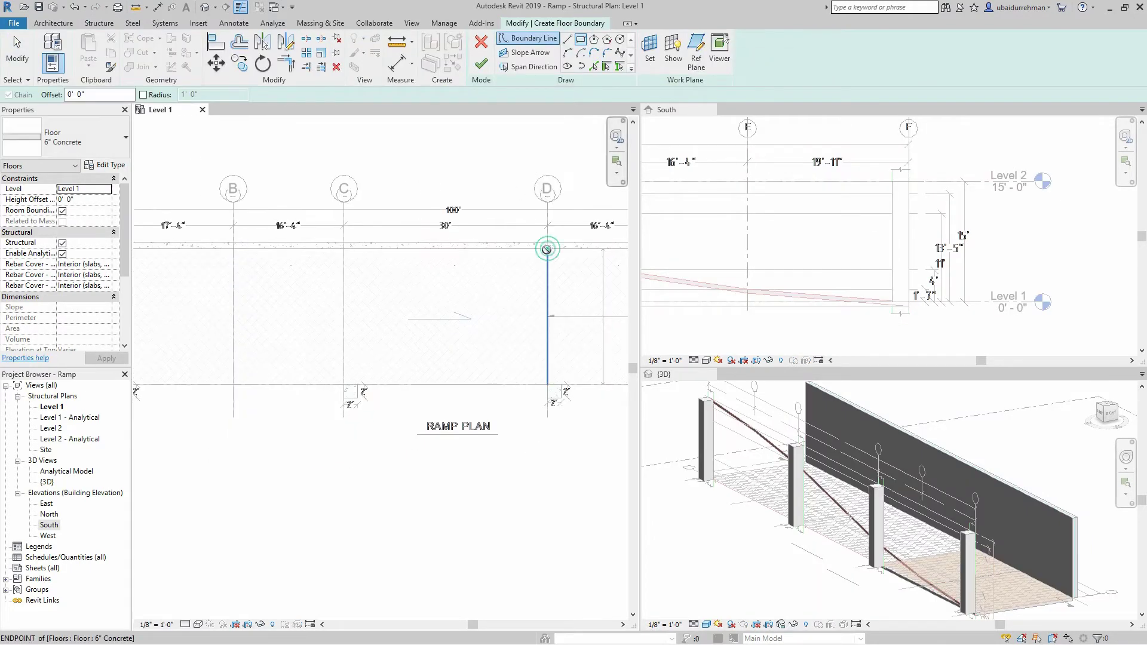
pyautogui.click(546, 250)
pyautogui.click(346, 249)
pyautogui.click(346, 385)
pyautogui.click(547, 385)
pyautogui.click(481, 64)
# Create a 6" Concrete structural floor with a rectangular boundary between grids B and C, from grid 1 to grid 2.
pyautogui.moveTo(416, 482); pyautogui.dragTo(552, 520, button='middle')
pyautogui.click(98, 23)
pyautogui.click(129, 74)
pyautogui.click(158, 90)
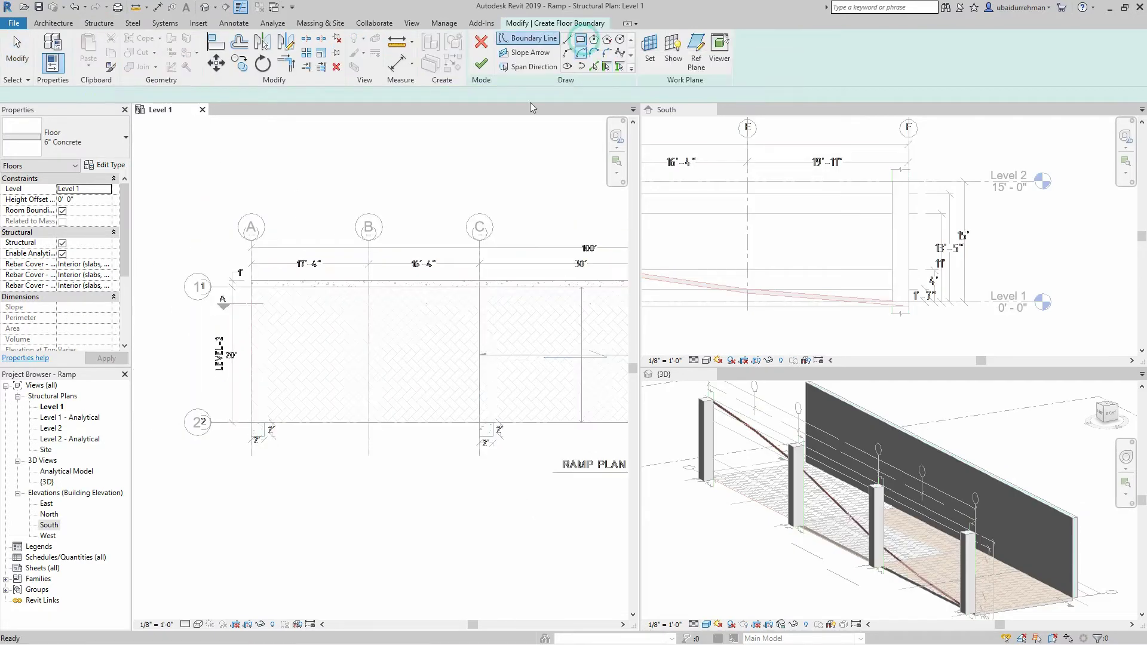
pyautogui.click(479, 287)
pyautogui.click(369, 422)
pyautogui.click(481, 64)
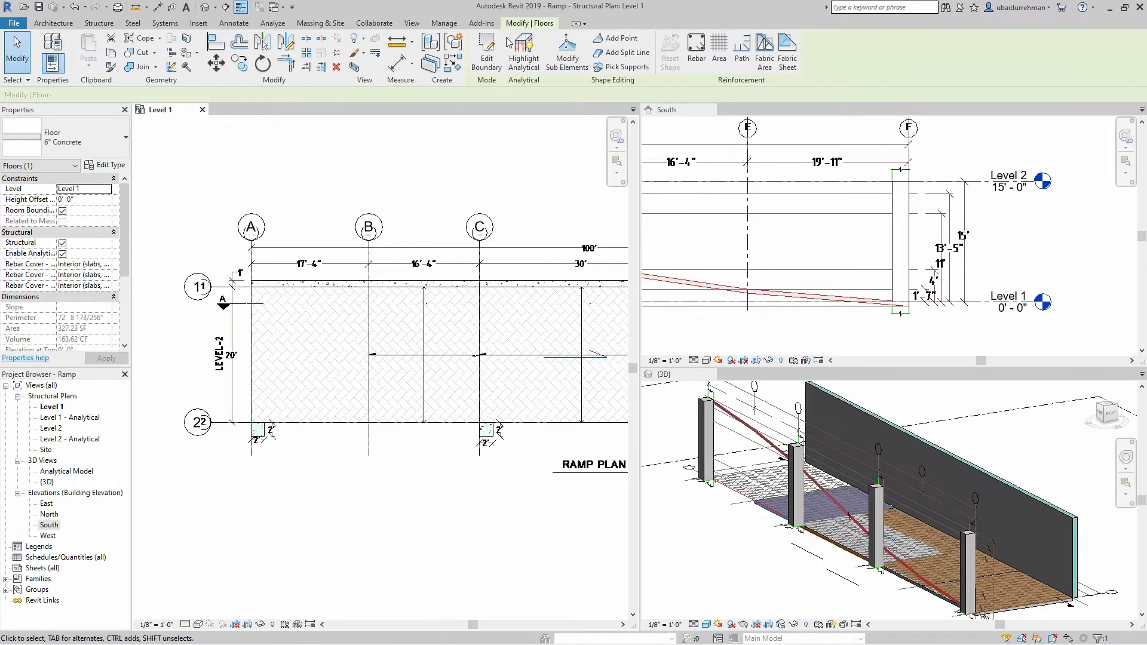
# Create a 6" Concrete structural floor covering the bay between grids A and B, from grid 1 to grid 2.
pyautogui.click(99, 23)
pyautogui.click(129, 75)
pyautogui.click(158, 89)
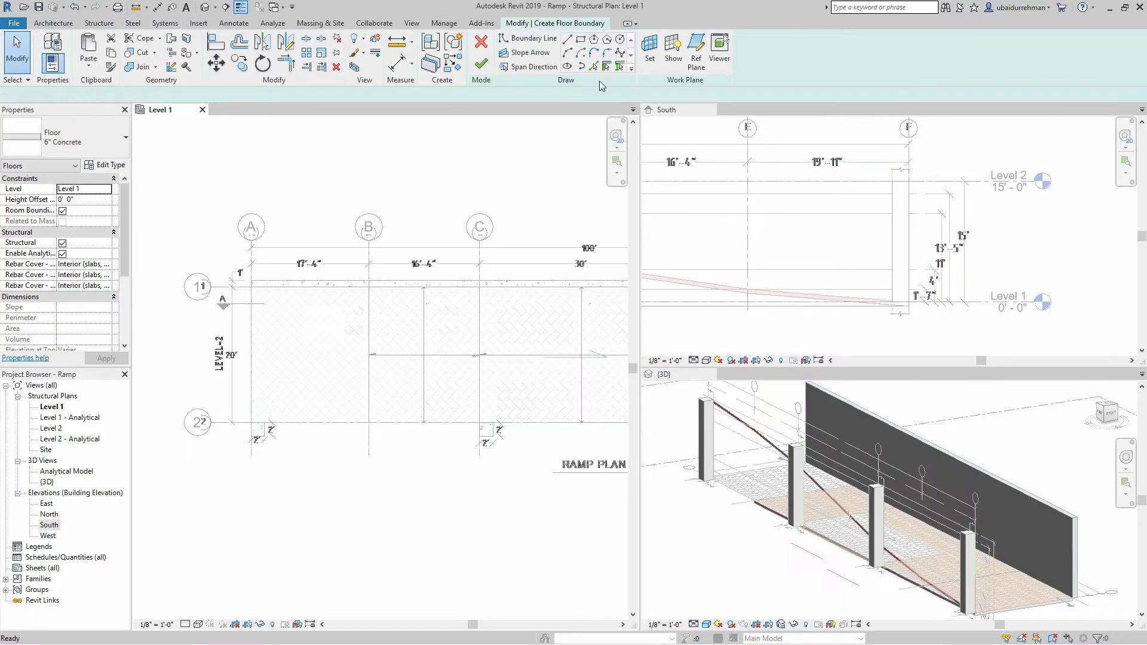
pyautogui.click(366, 287)
pyautogui.click(251, 423)
pyautogui.click(481, 64)
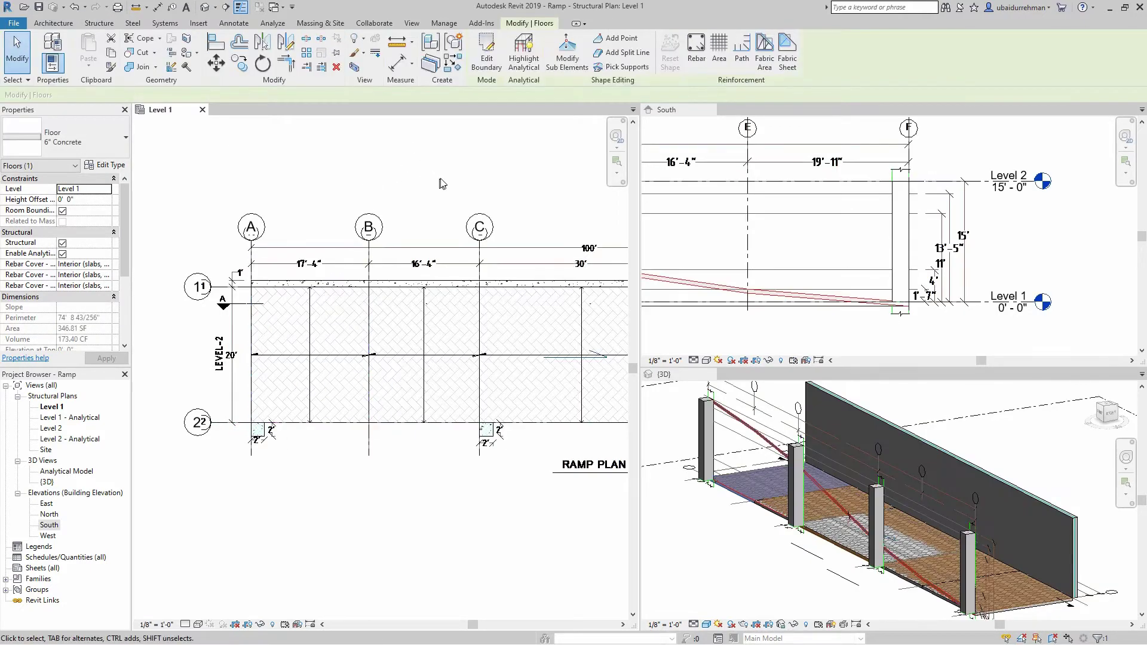
# Delete the span direction symbols of the ramp floors from the Level 1 plan.
pyautogui.scroll(-2, 405, 398)
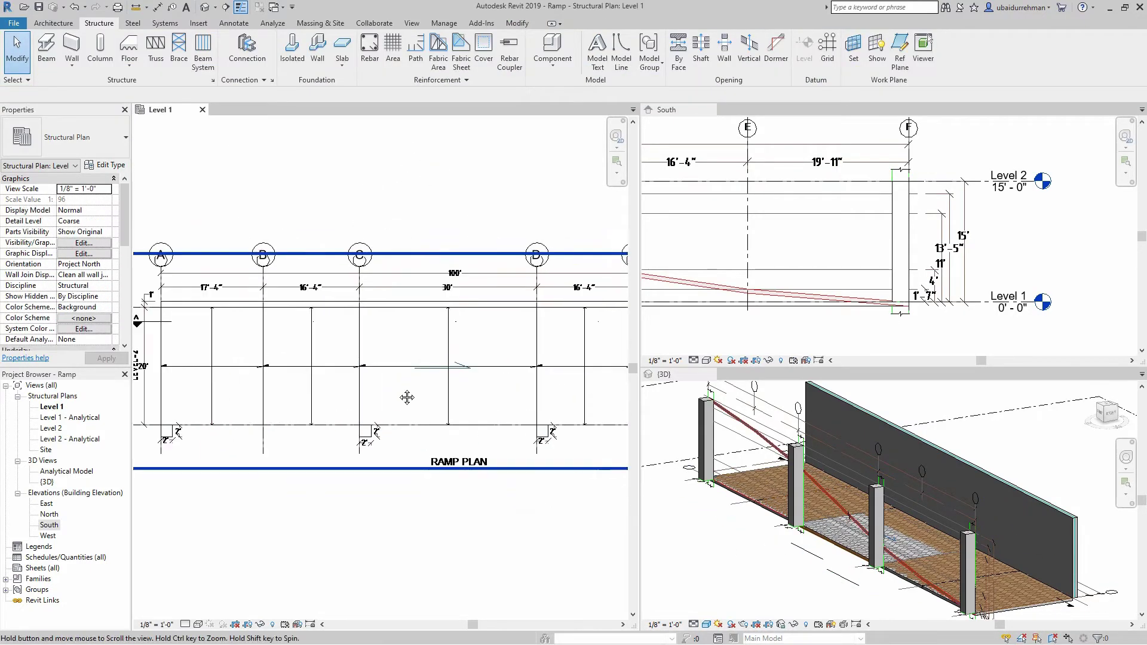
pyautogui.moveTo(548, 395); pyautogui.dragTo(575, 365)
pyautogui.press('Escape')
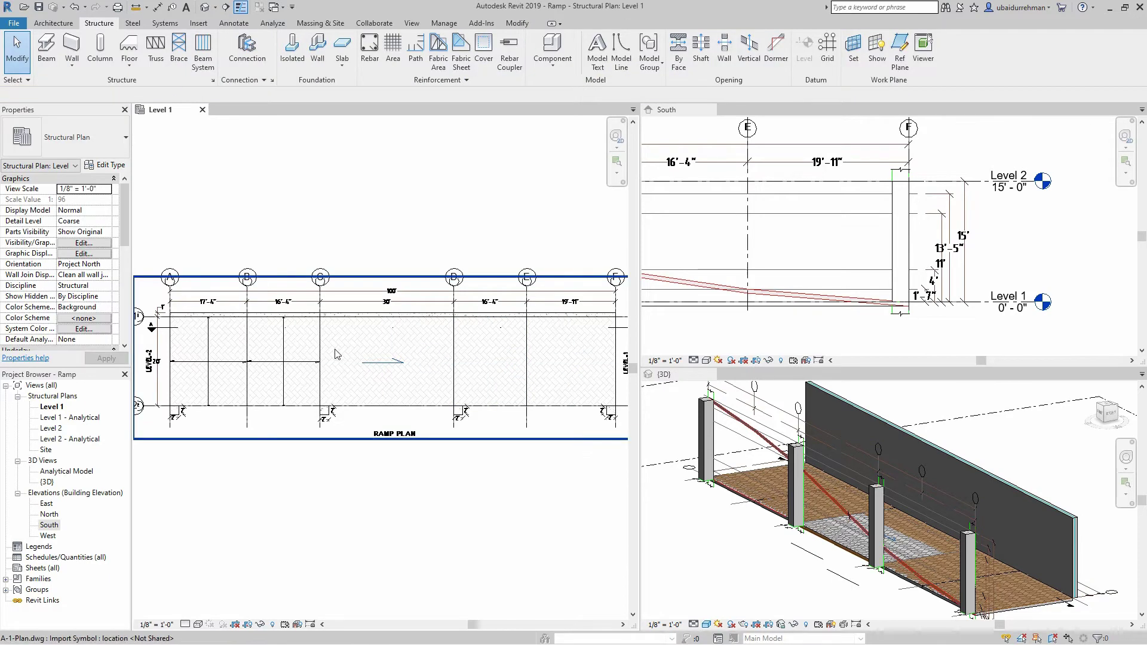
pyautogui.click(220, 363)
pyautogui.press('Delete')
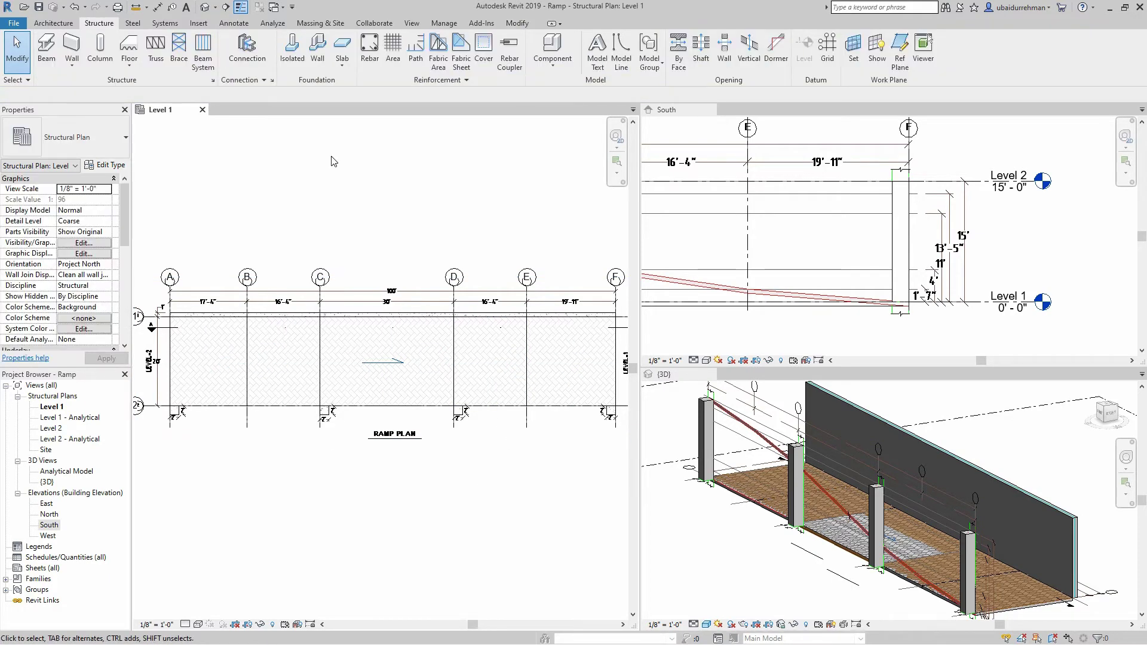
# Slope the floor between grids E and F by setting the elevation of its two corner points on grid E to 1' 7".
pyautogui.scroll(5, 924, 183)
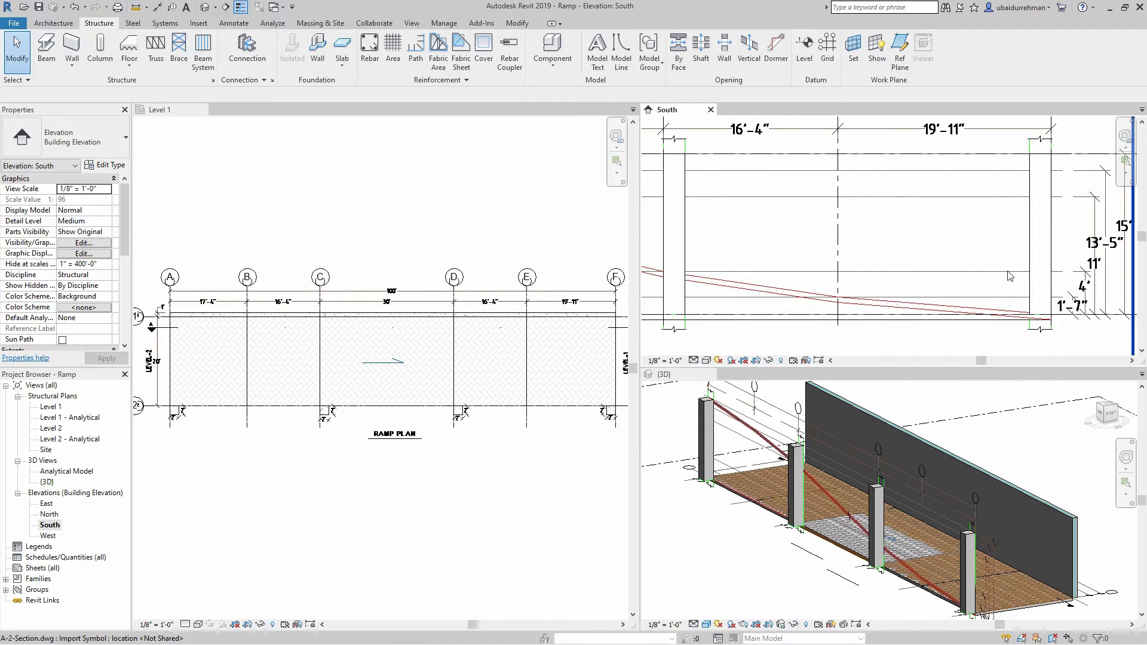
pyautogui.moveTo(668, 273); pyautogui.dragTo(511, 312, button='middle')
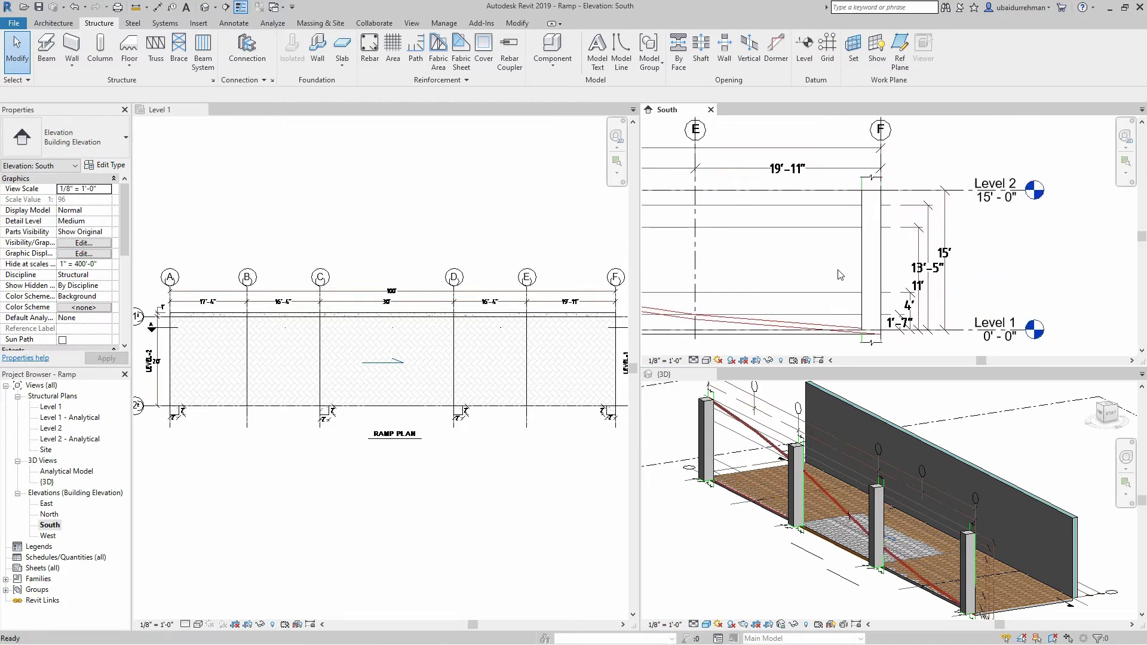
pyautogui.moveTo(518, 238); pyautogui.dragTo(408, 226, button='middle')
pyautogui.scroll(5, 472, 332)
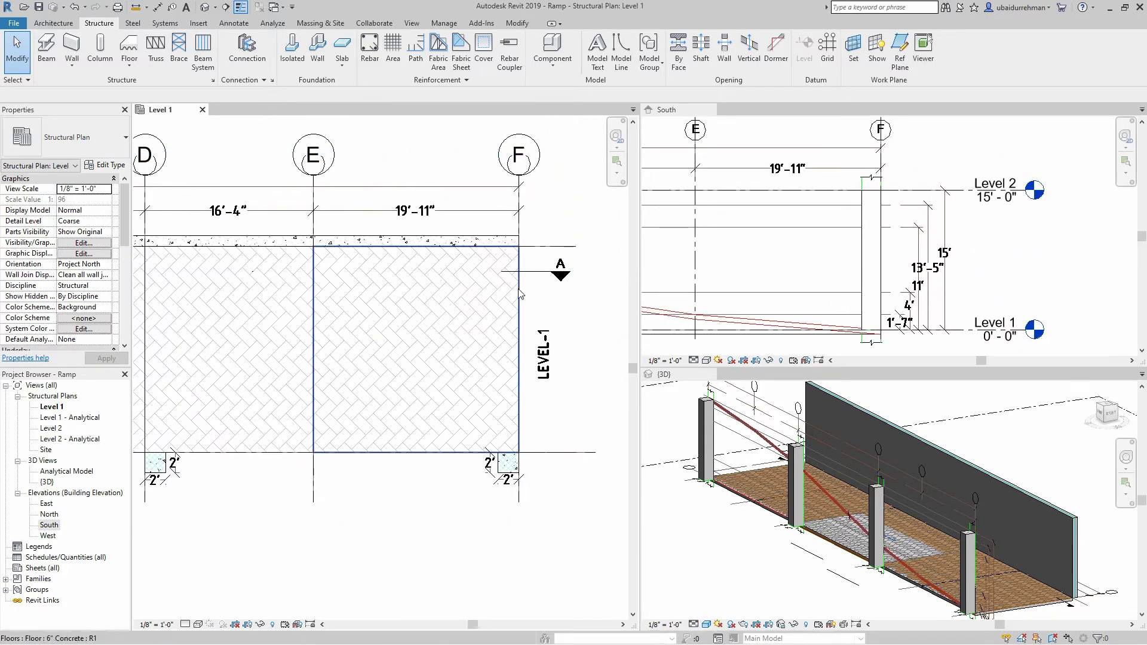
pyautogui.click(519, 322)
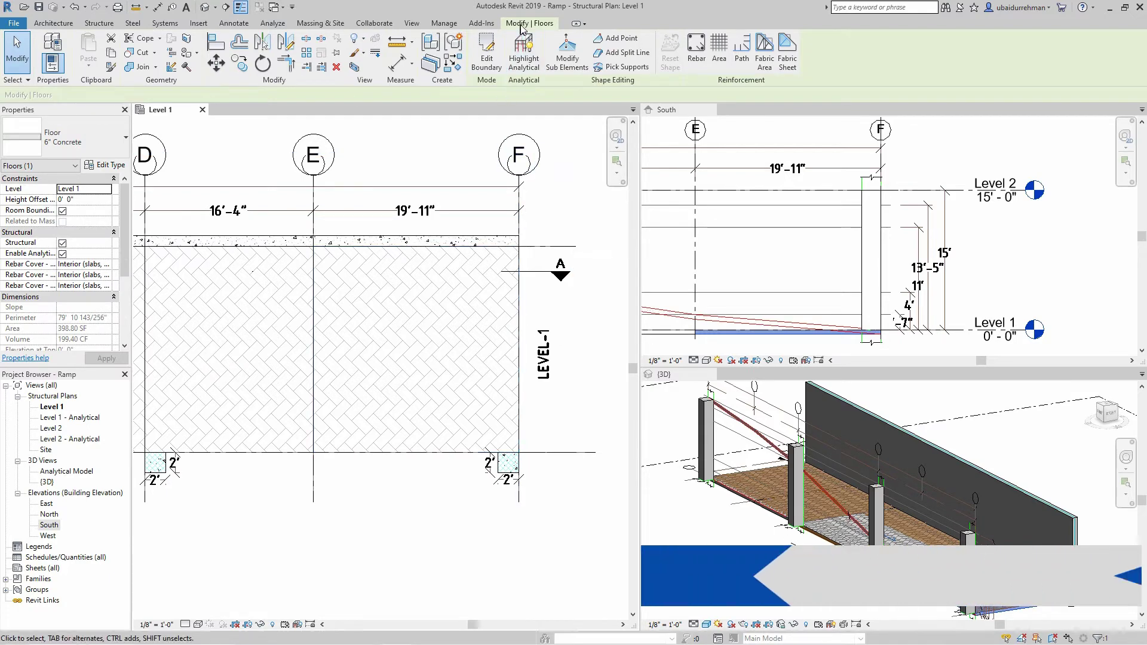
pyautogui.click(569, 71)
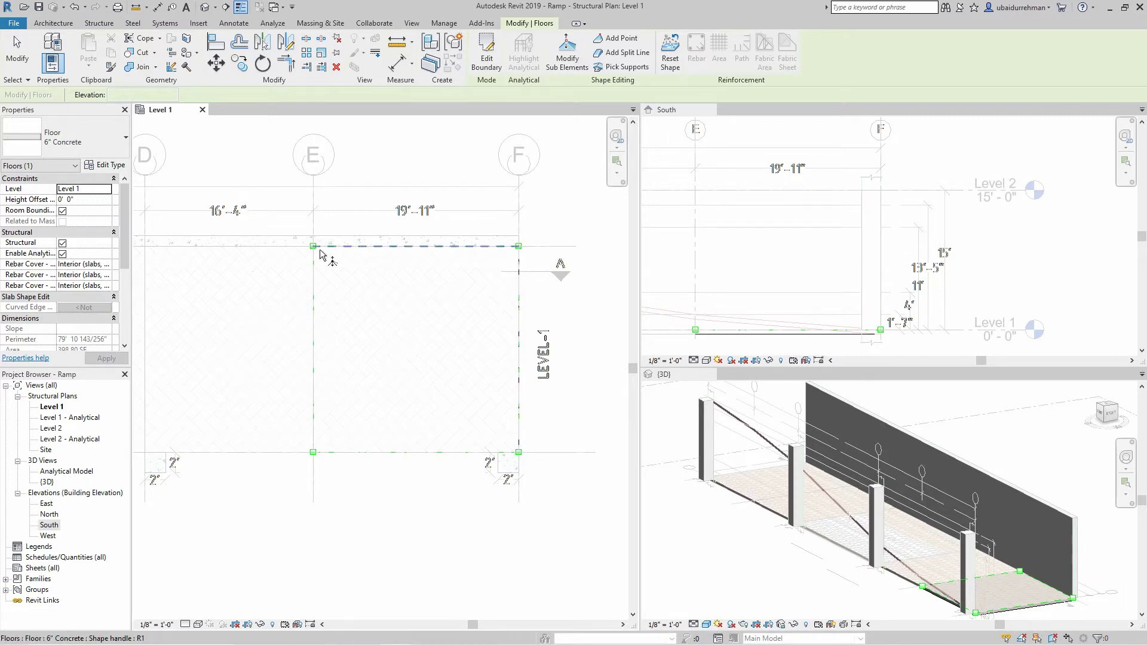
pyautogui.click(313, 456)
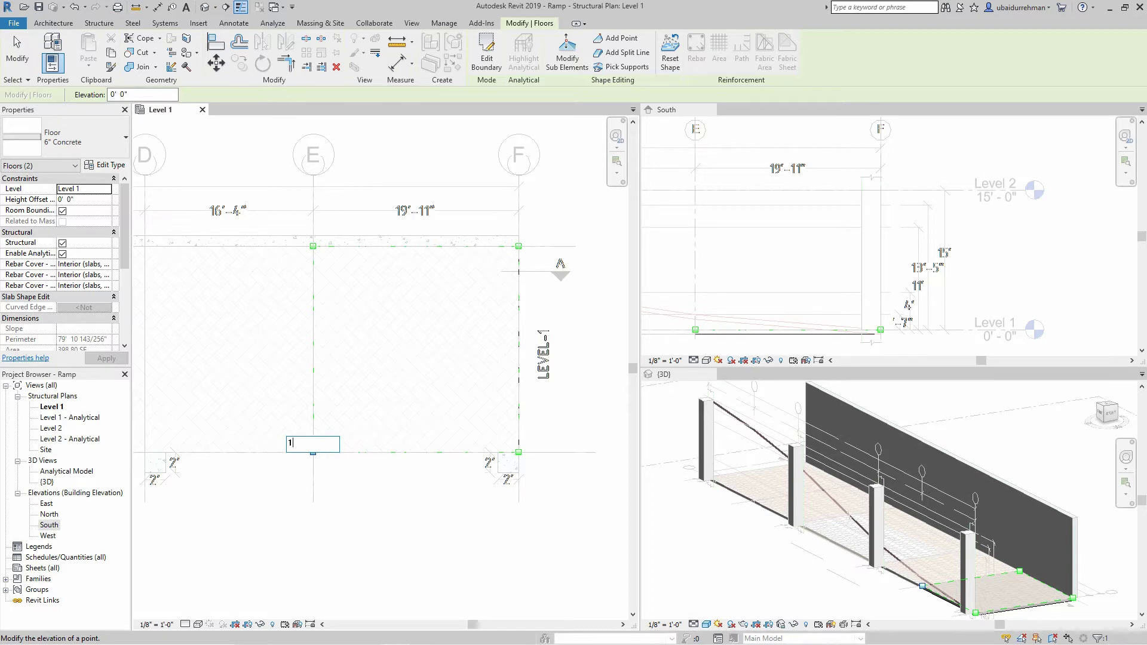
pyautogui.press('Return')
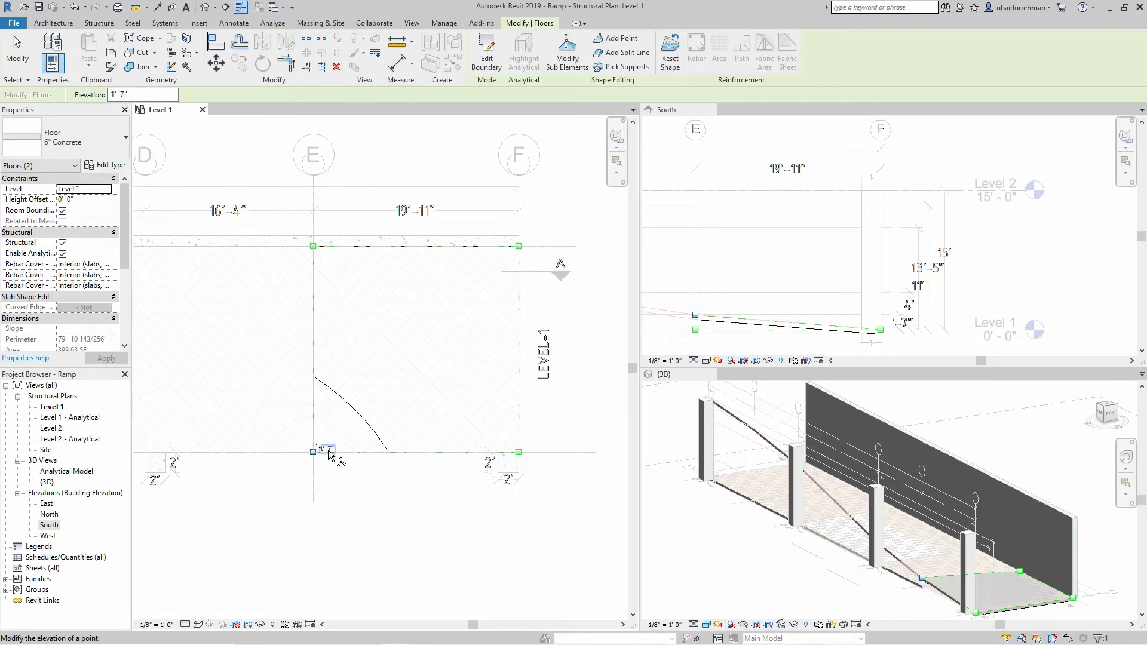
pyautogui.click(314, 248)
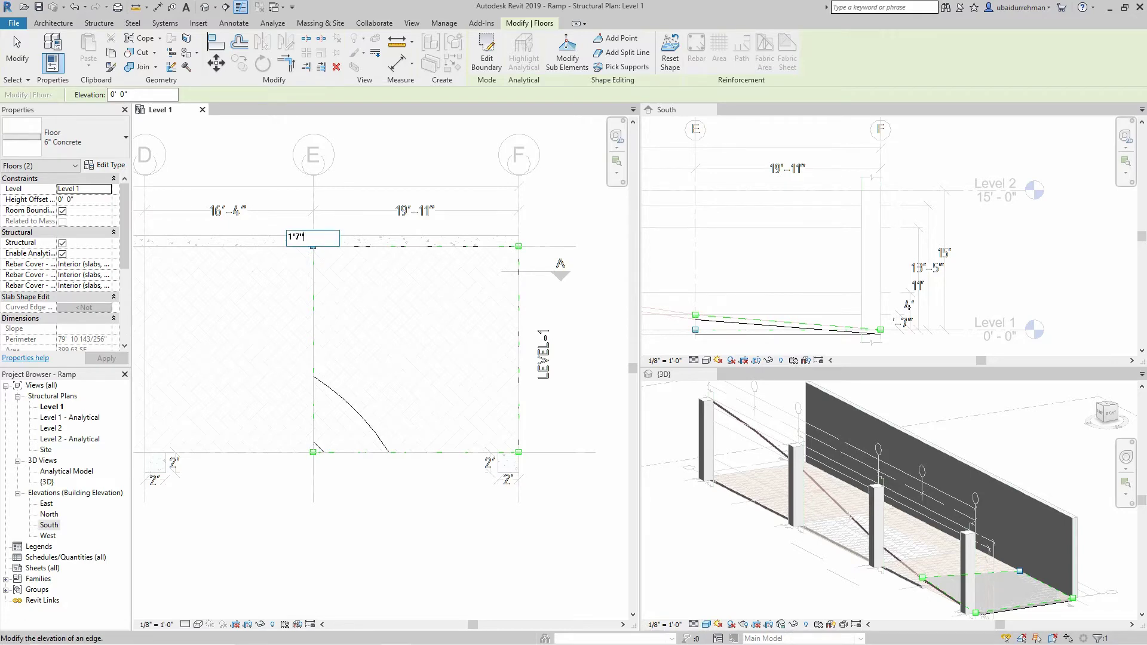
pyautogui.press('Return')
pyautogui.press('Escape')
pyautogui.press('Escape')
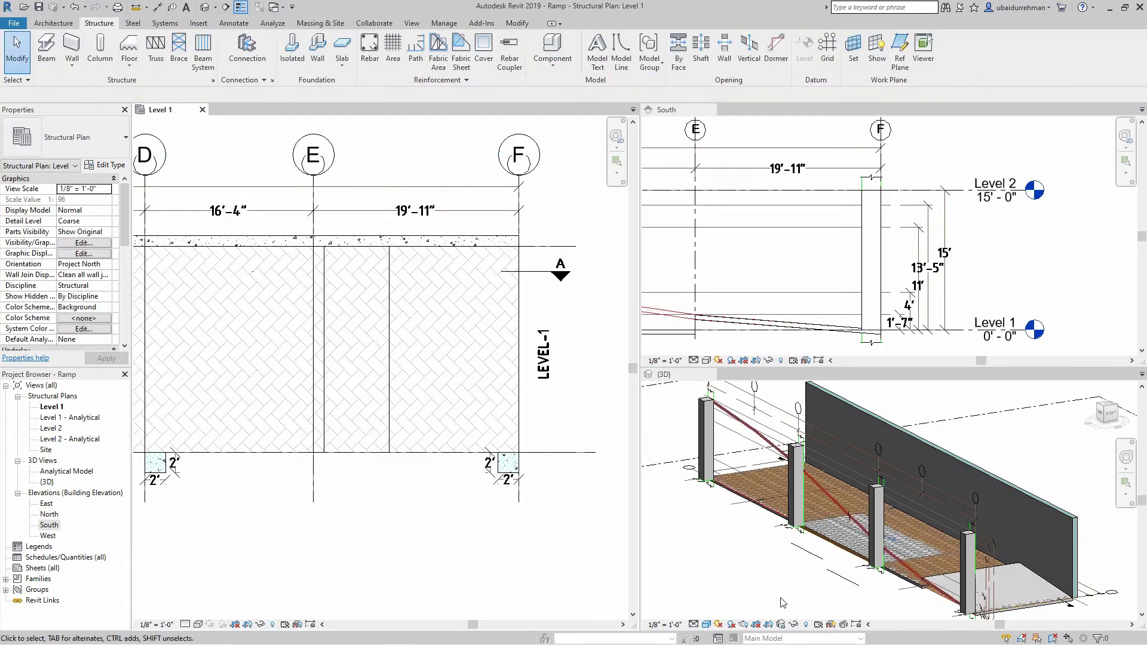
pyautogui.click(711, 326)
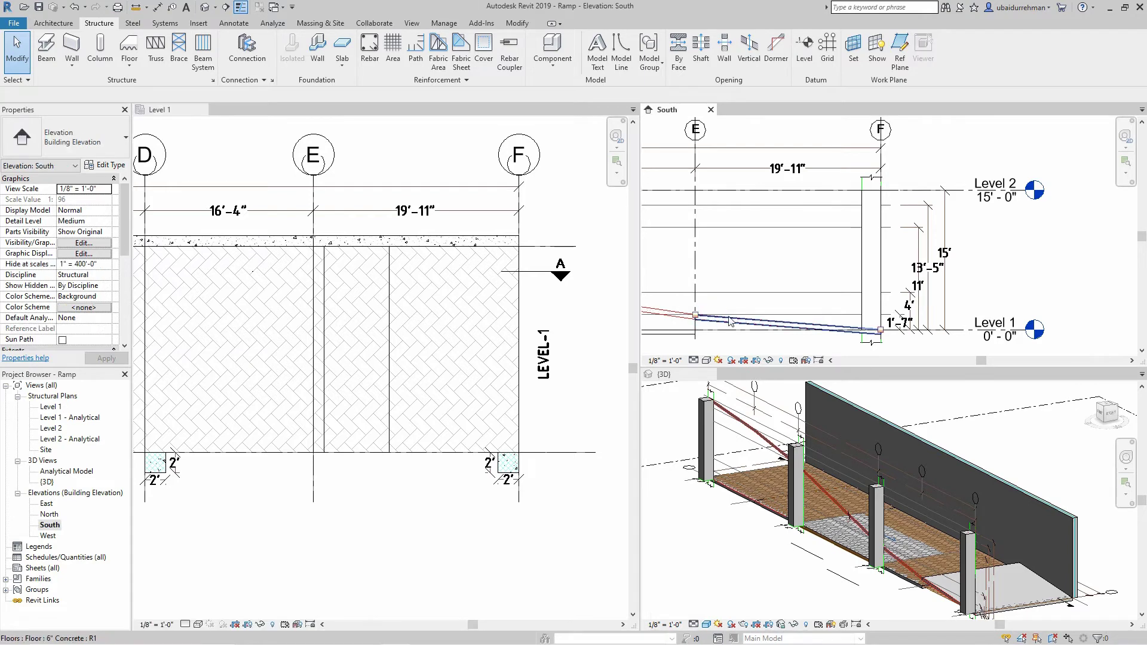
pyautogui.click(708, 484)
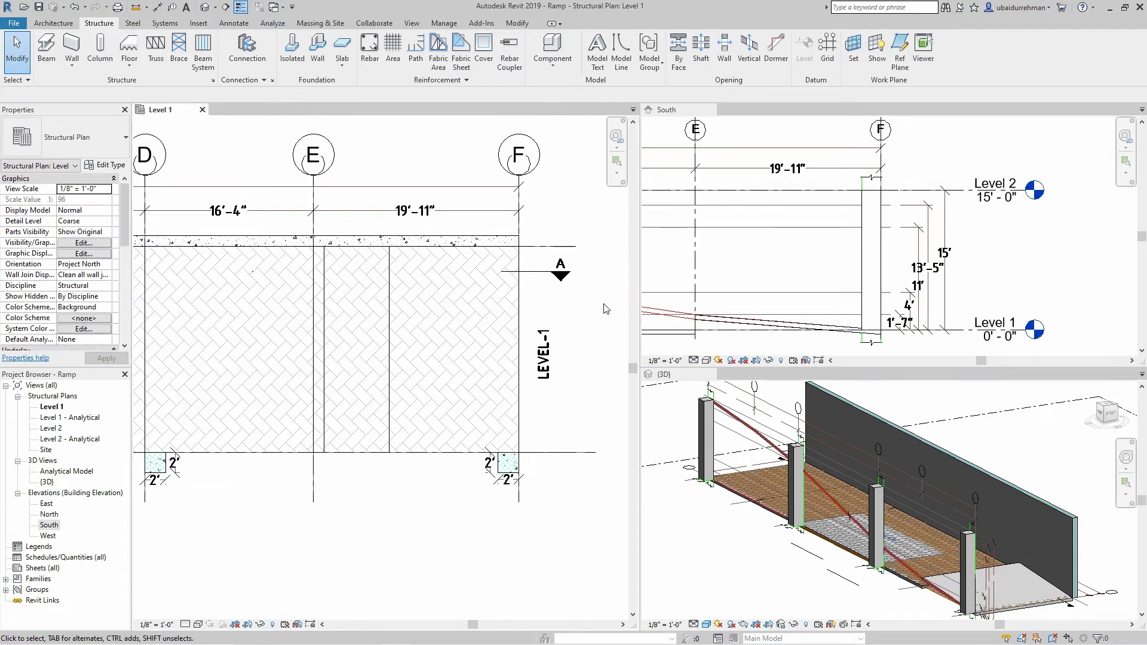
# Set the elevation of both grid E corner points of the floor between grids D and E to 1' 7".
pyautogui.click(556, 317)
pyautogui.moveTo(261, 258); pyautogui.dragTo(418, 328, button='middle')
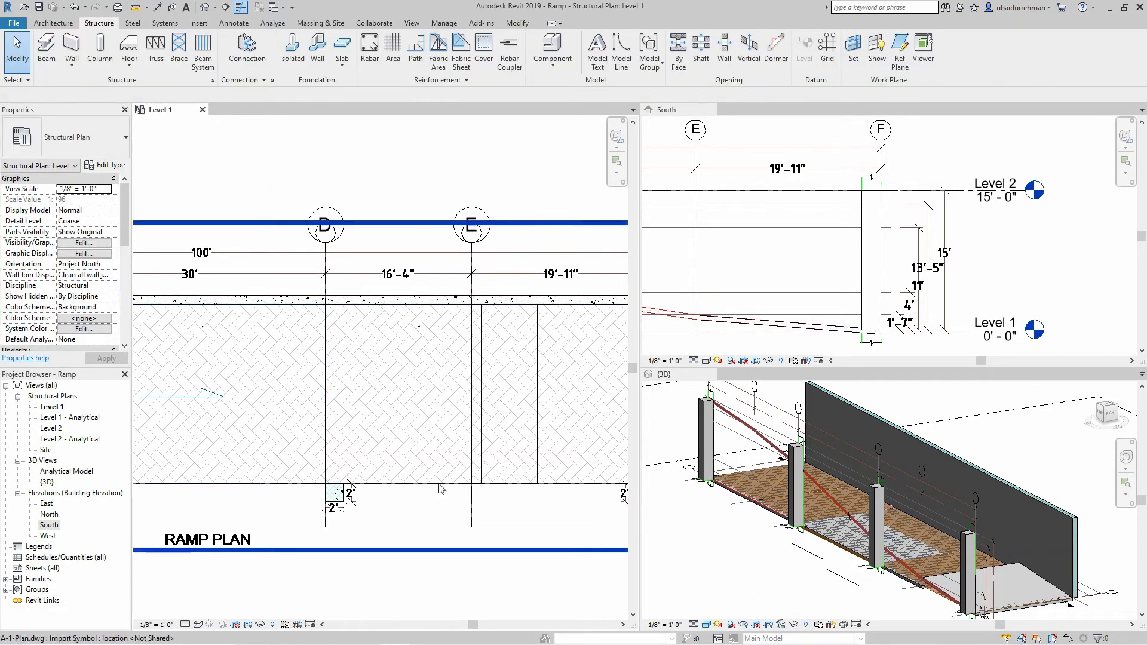
pyautogui.click(391, 443)
pyautogui.scroll(2, 395, 442)
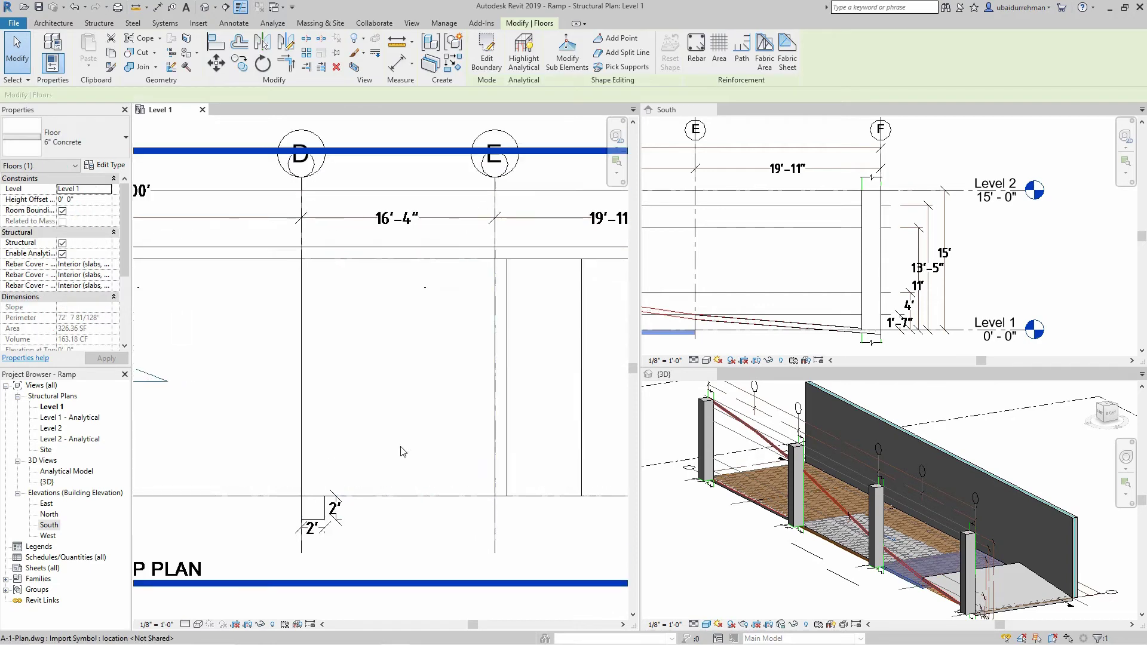
pyautogui.click(567, 56)
pyautogui.click(494, 260)
pyautogui.click(506, 252)
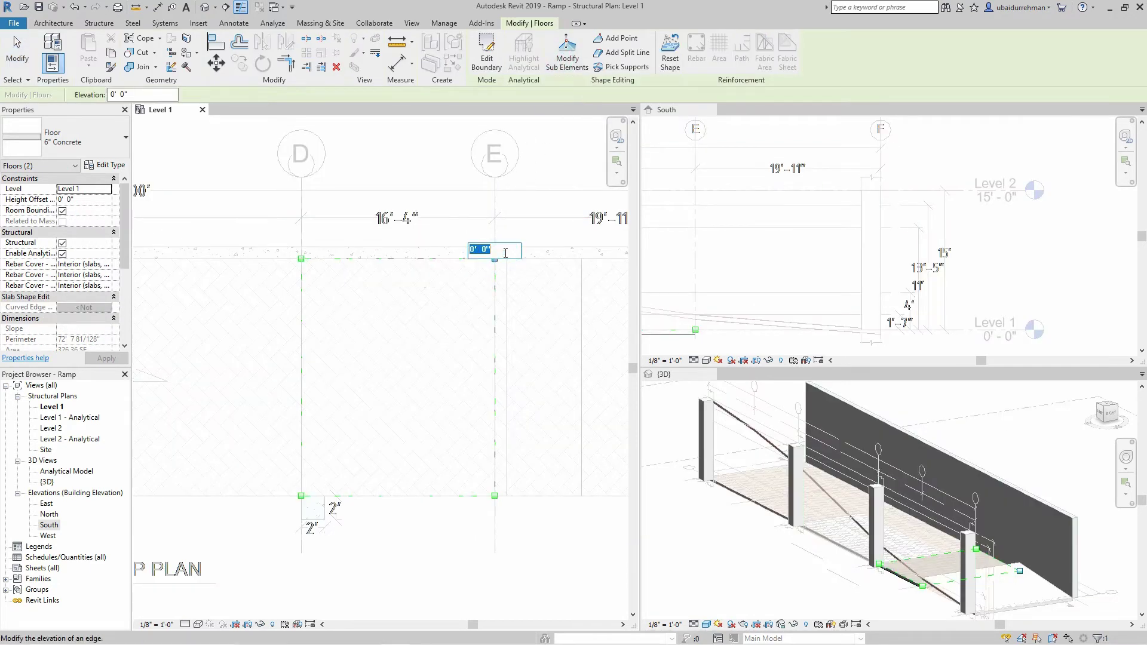
pyautogui.press('Return')
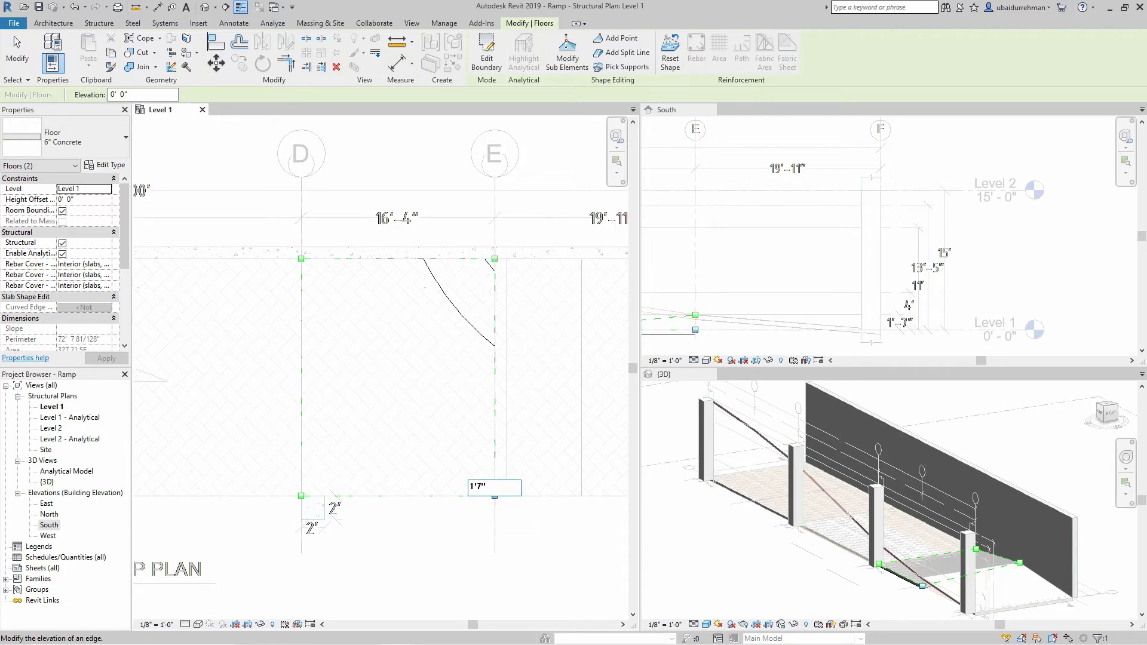
pyautogui.press('Return')
# Raise the two corner points on grid D of the floor between grids D and E to an elevation of 4'.
pyautogui.click(301, 260)
pyautogui.click(313, 256)
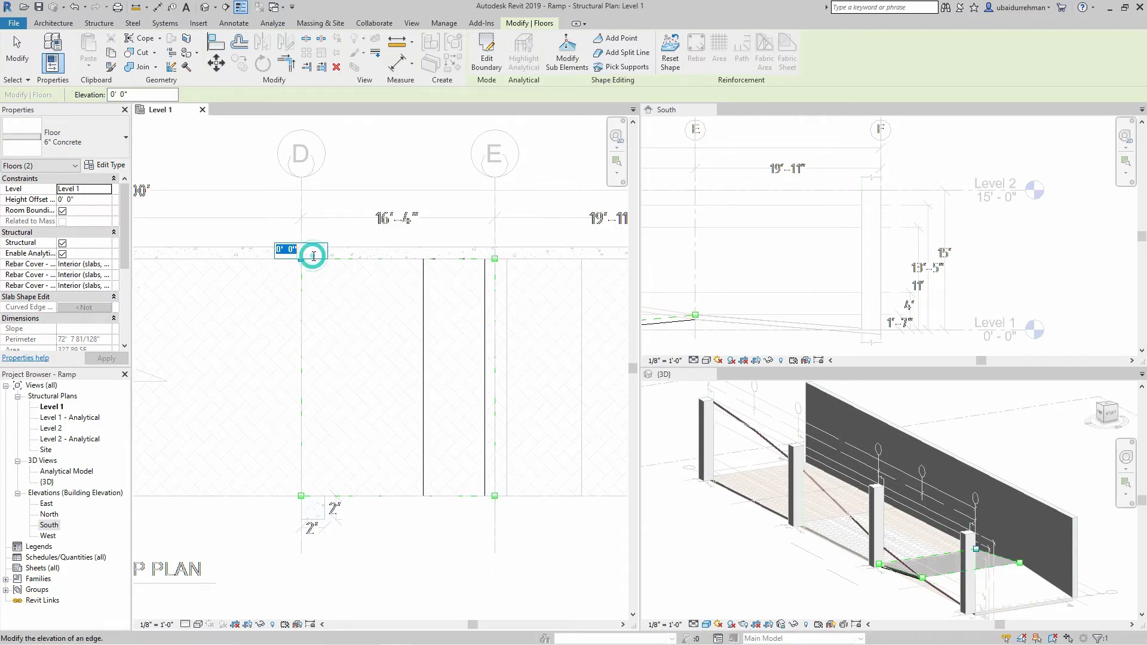
pyautogui.write('4')
pyautogui.press('Return')
pyautogui.click(301, 497)
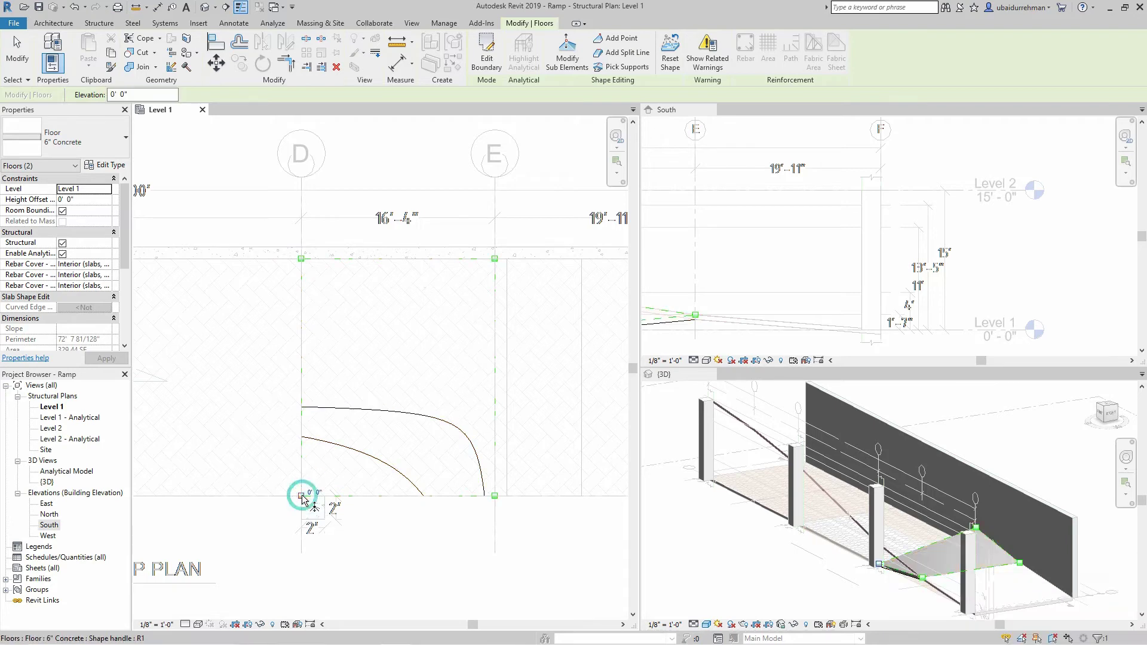
pyautogui.click(310, 495)
pyautogui.write("4'")
pyautogui.press('Return')
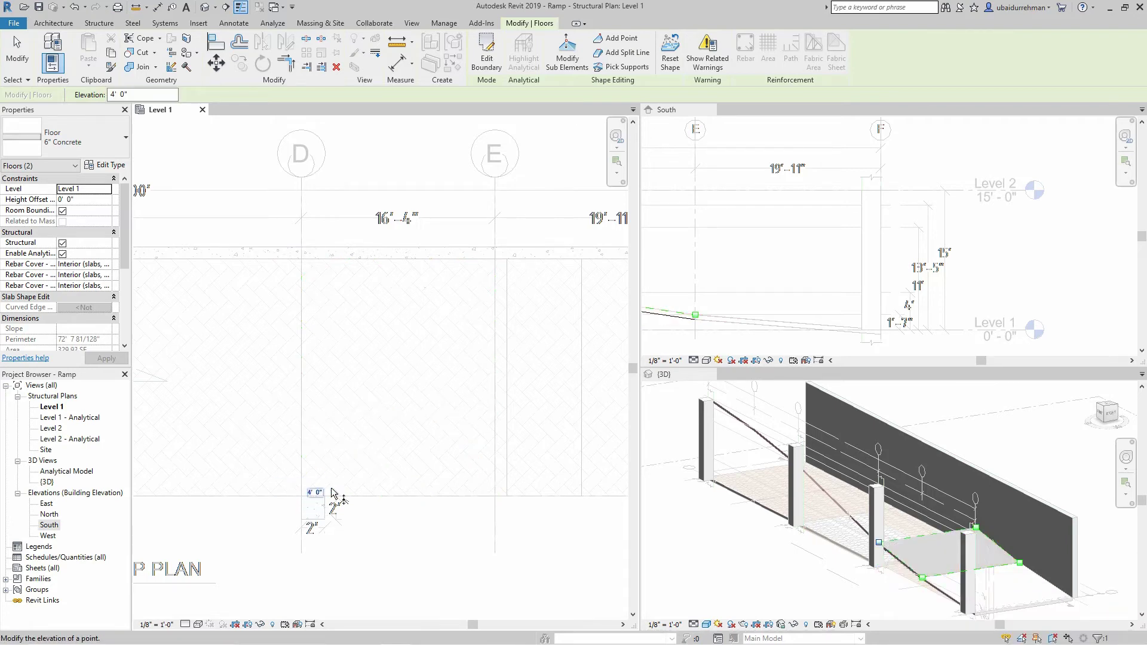
pyautogui.press('Escape')
pyautogui.click(937, 534)
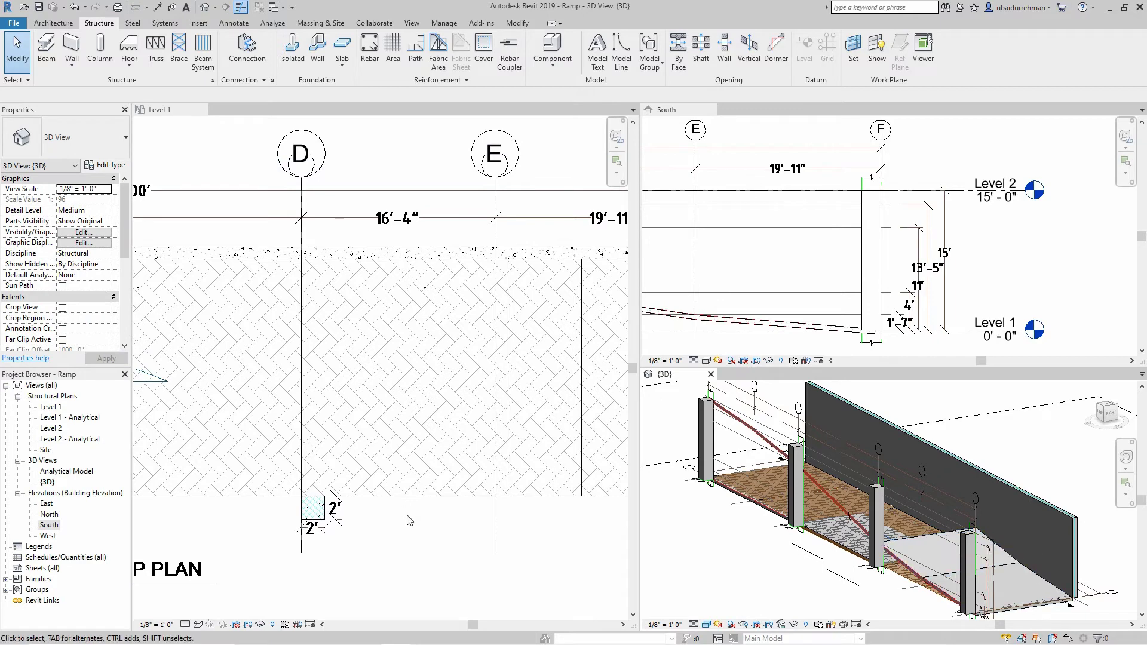
# Set the elevation of both grid D corner points of the floor between grids C and D to 4'.
pyautogui.scroll(-3, 412, 400)
pyautogui.click(460, 458)
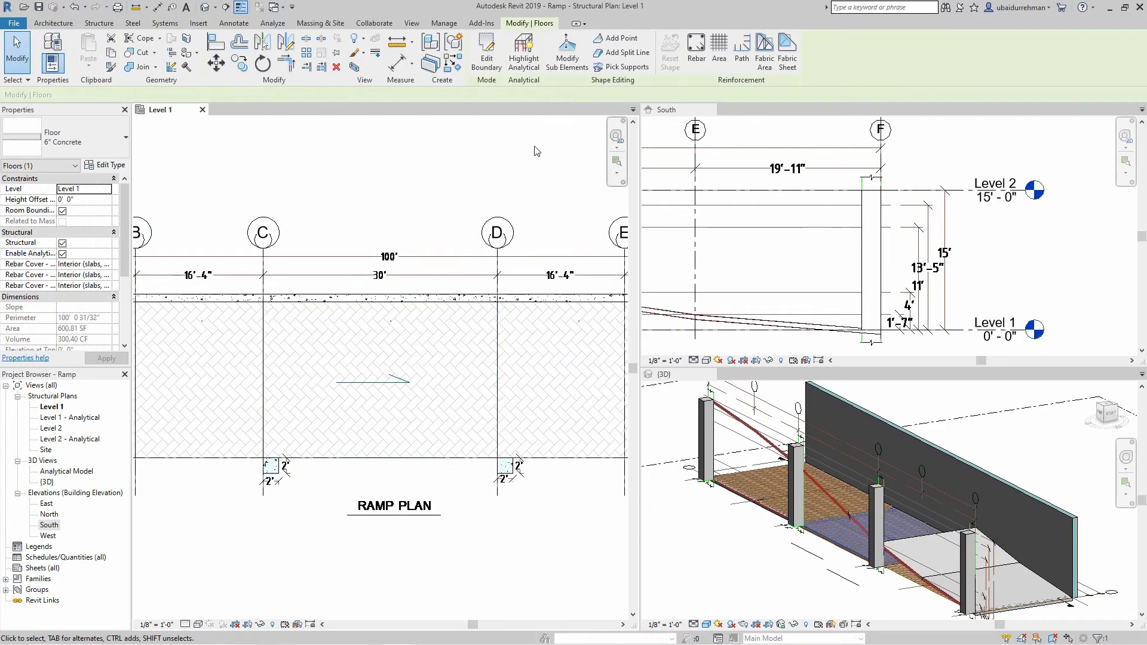
pyautogui.click(568, 60)
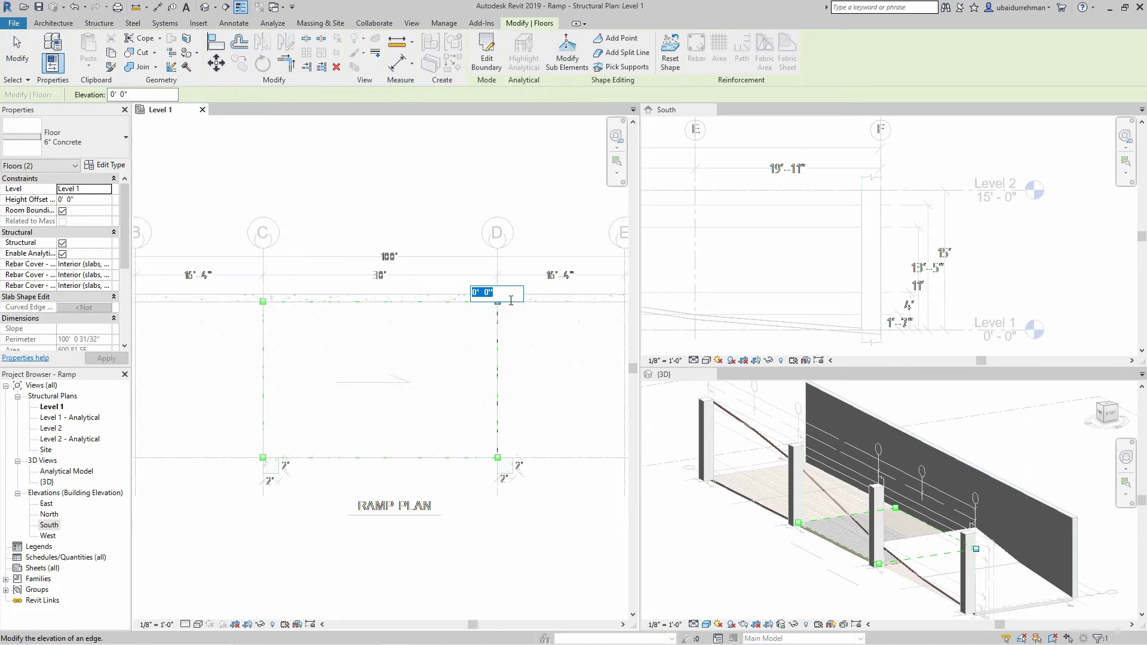
pyautogui.write('4')
pyautogui.press('Return')
pyautogui.hotkey('ctrl', 'z')
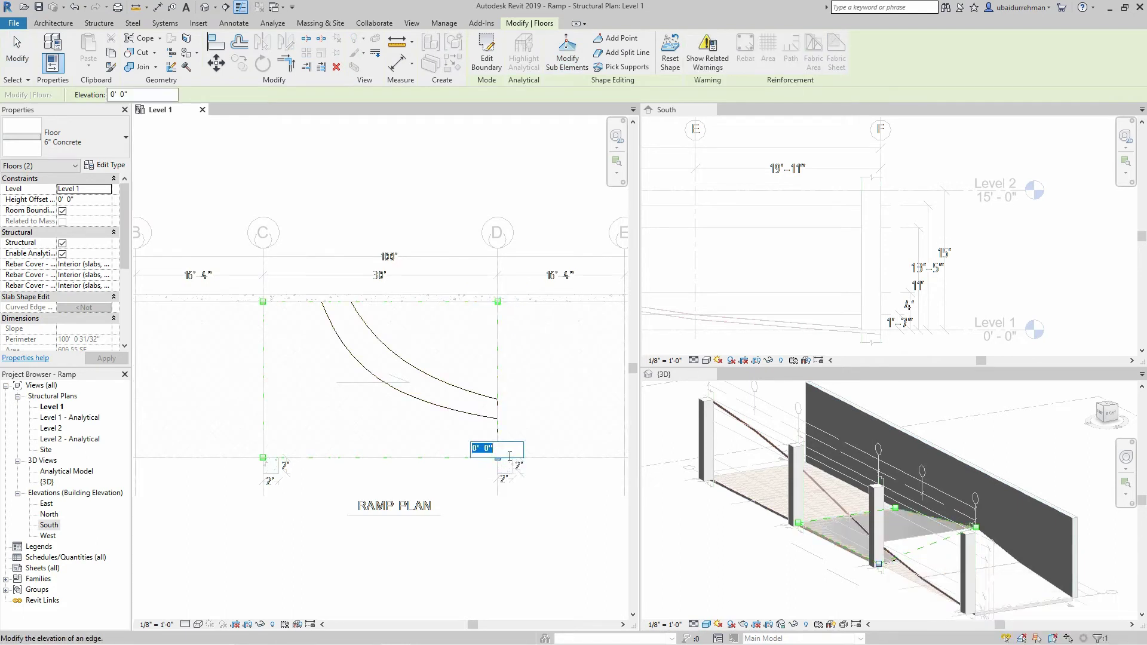
pyautogui.press('Return')
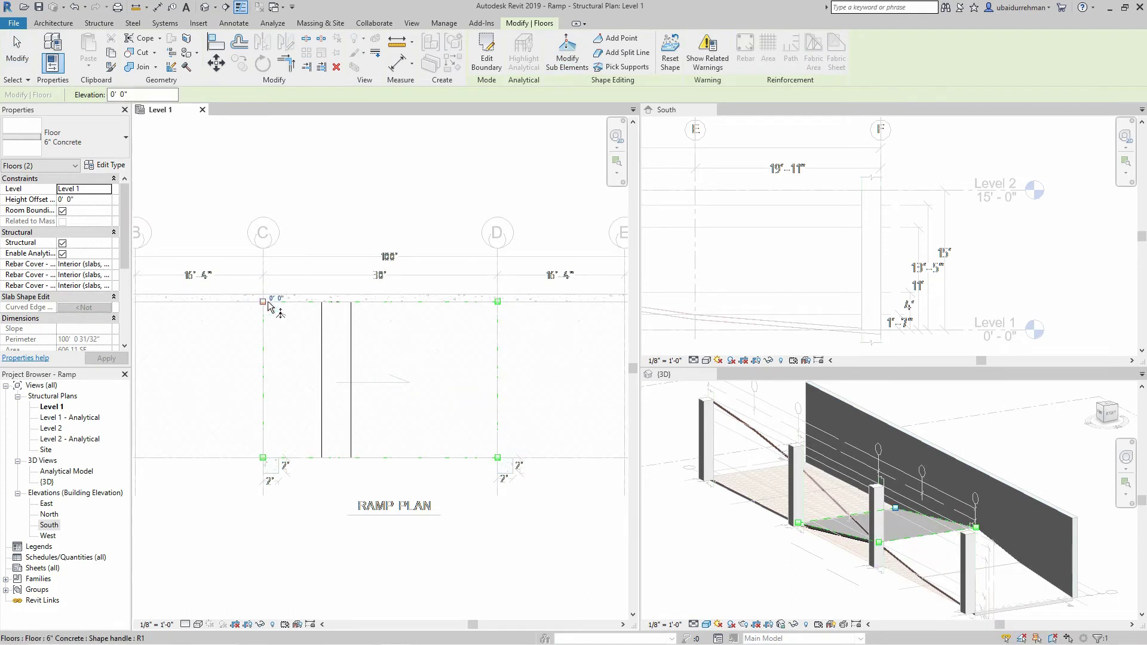
# Raise the two corner points on grid C of the floor between grids C and D to an elevation of 11'.
pyautogui.write('1')
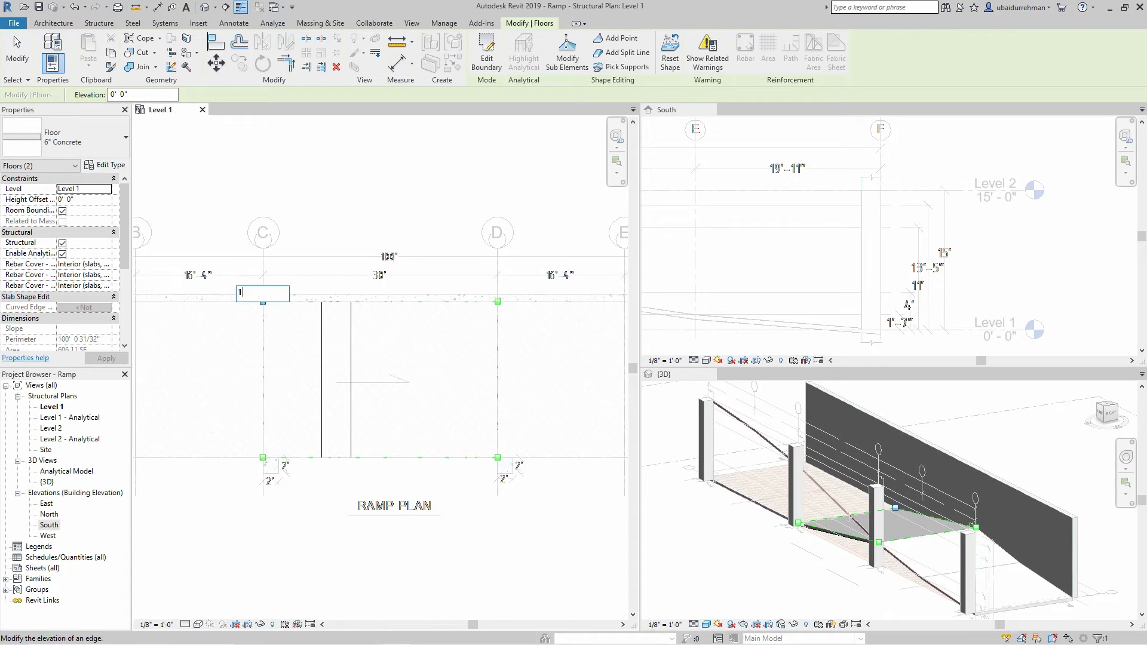
pyautogui.write('1')
pyautogui.press('Return')
pyautogui.click(263, 458)
pyautogui.hotkey('ctrl', 'z')
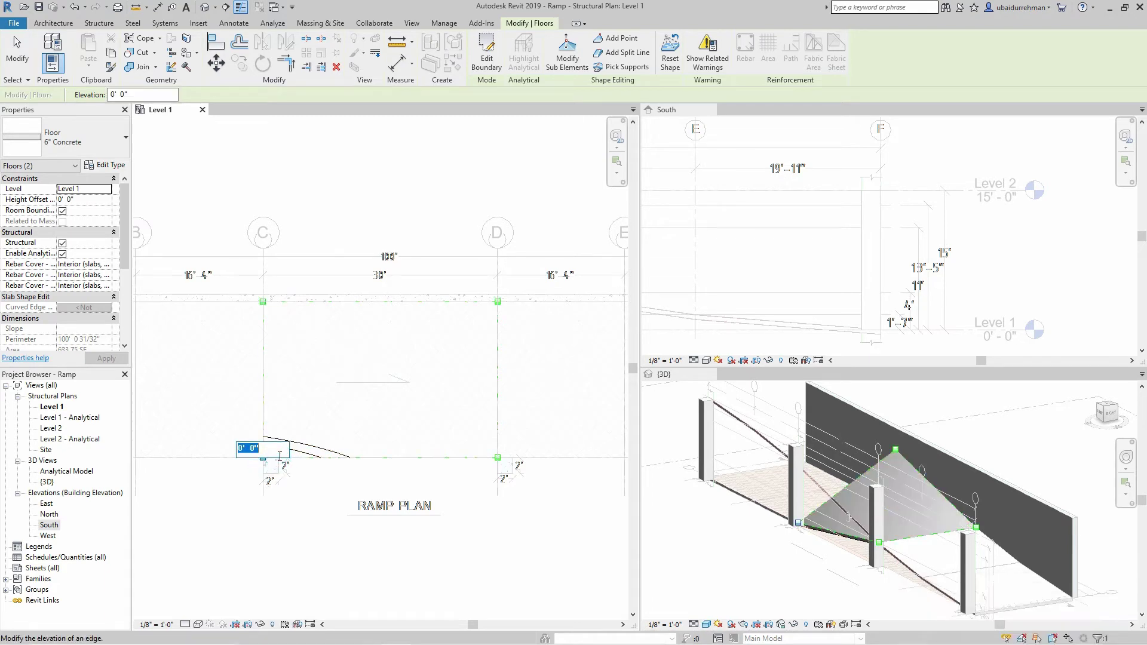
pyautogui.write("11'")
pyautogui.press('Return')
pyautogui.press('Escape')
pyautogui.press('Escape')
pyautogui.scroll(-2, 545, 417)
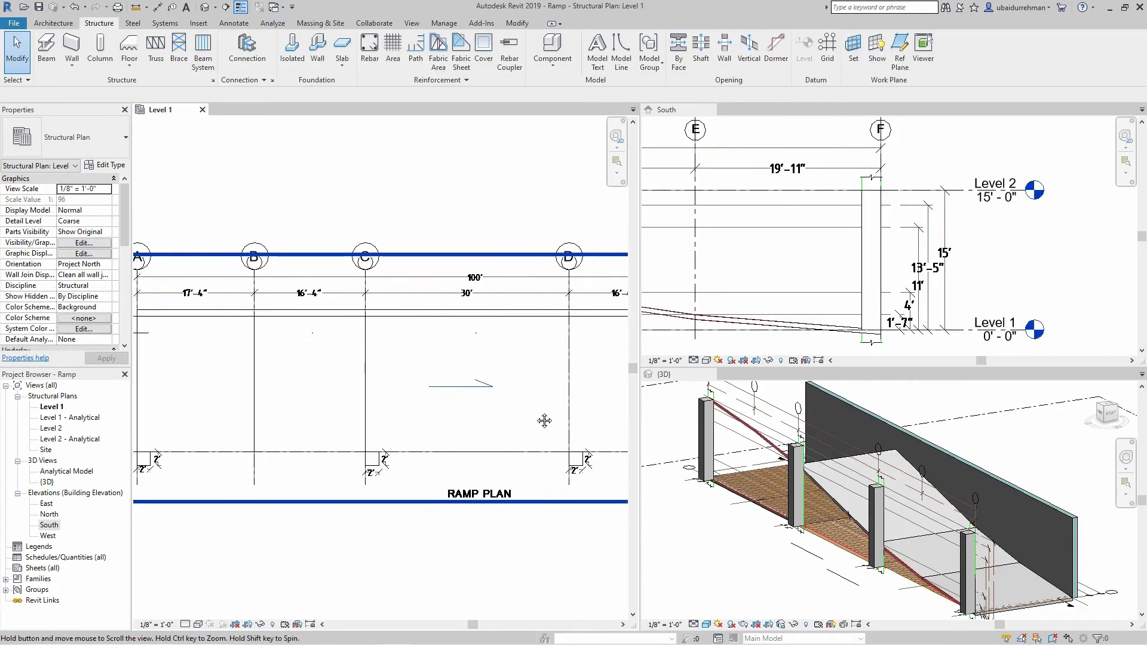
pyautogui.click(998, 422)
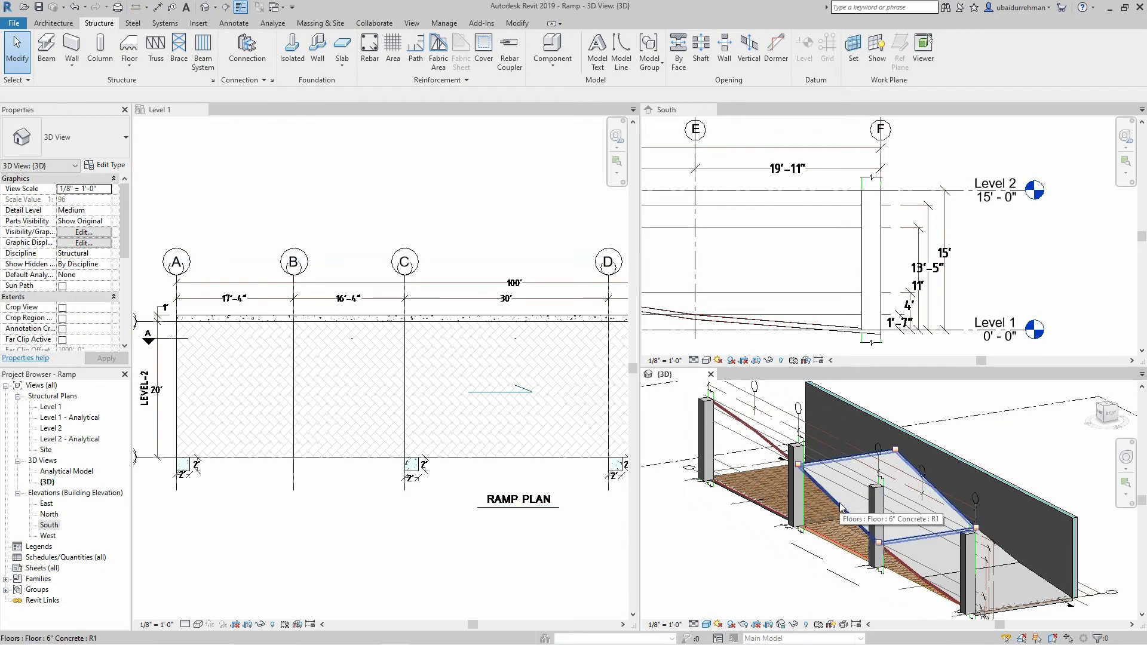
# Set the elevation of both grid C corner points of the floor between grids B and C to 11'.
pyautogui.click(385, 525)
pyautogui.scroll(2, 322, 448)
pyautogui.click(335, 466)
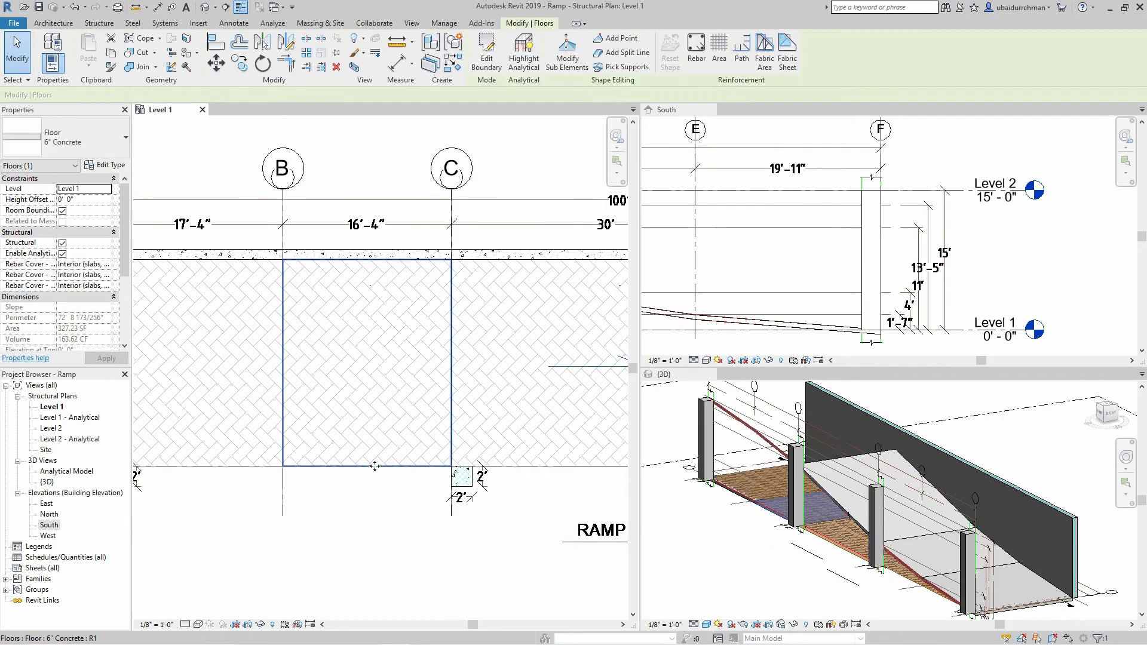
pyautogui.click(567, 54)
pyautogui.click(451, 261)
pyautogui.click(462, 254)
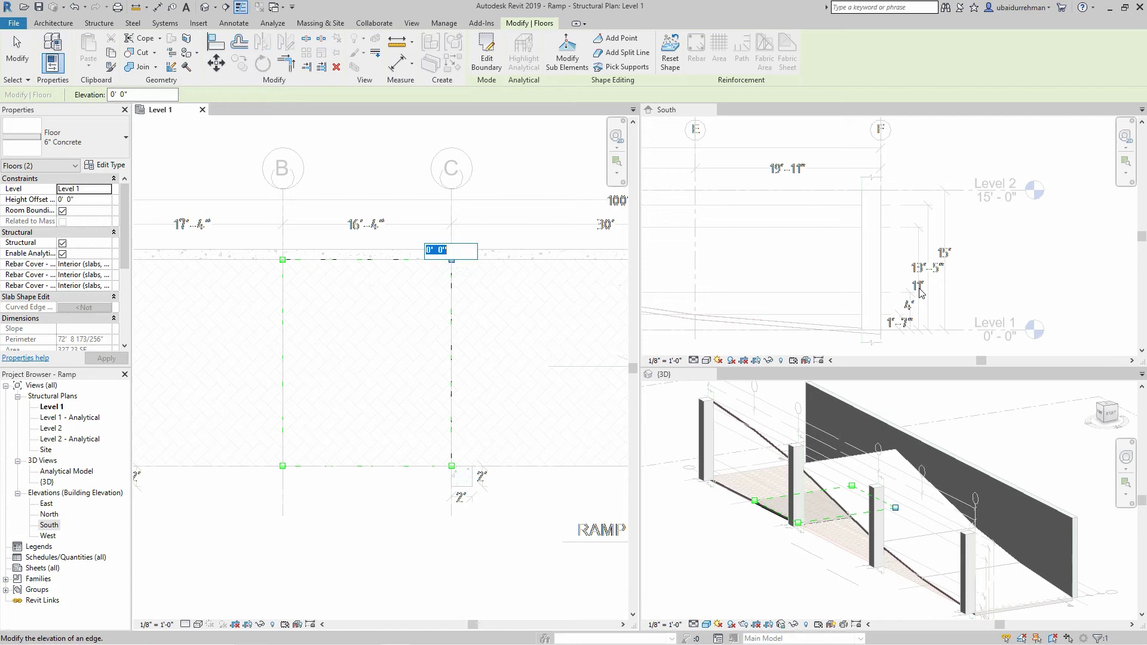
pyautogui.write("11'")
pyautogui.press('Return')
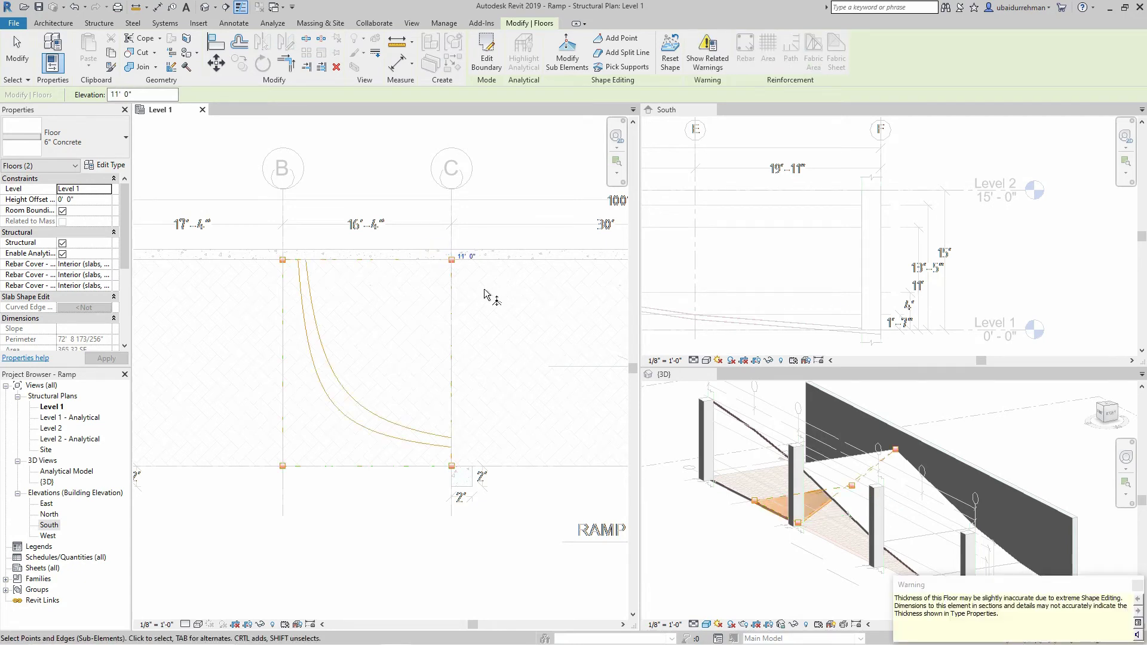
pyautogui.click(452, 467)
pyautogui.click(467, 460)
pyautogui.write("11'")
pyautogui.press('Return')
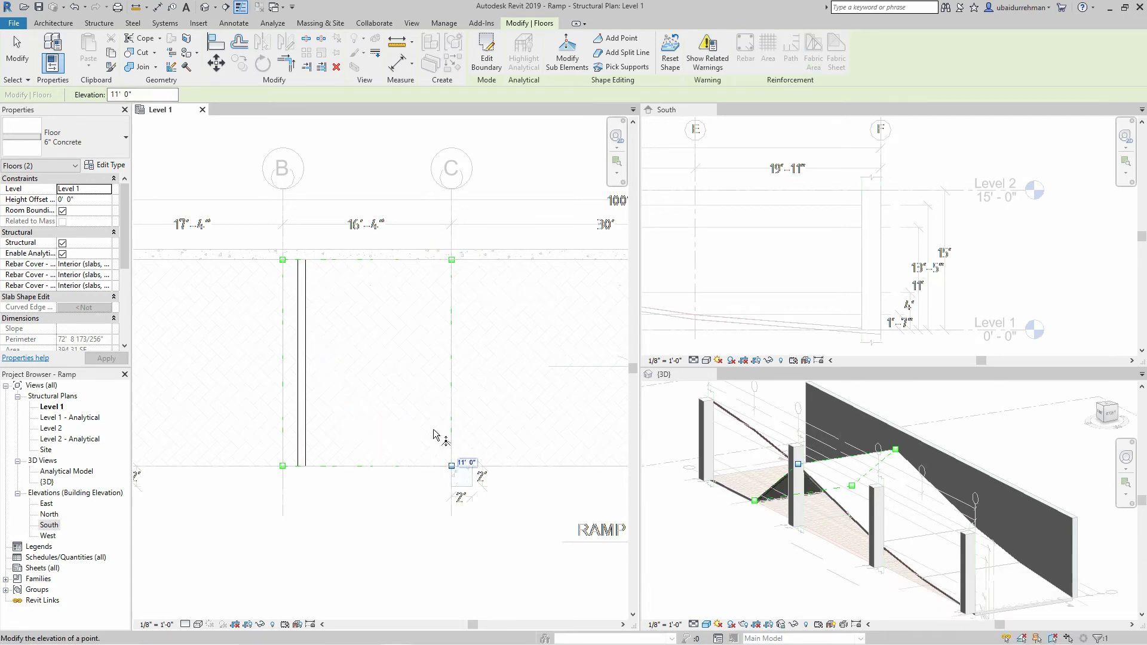
# Raise the two corner points on grid B of the floor between grids B and C to an elevation of 13' 5".
pyautogui.click(282, 262)
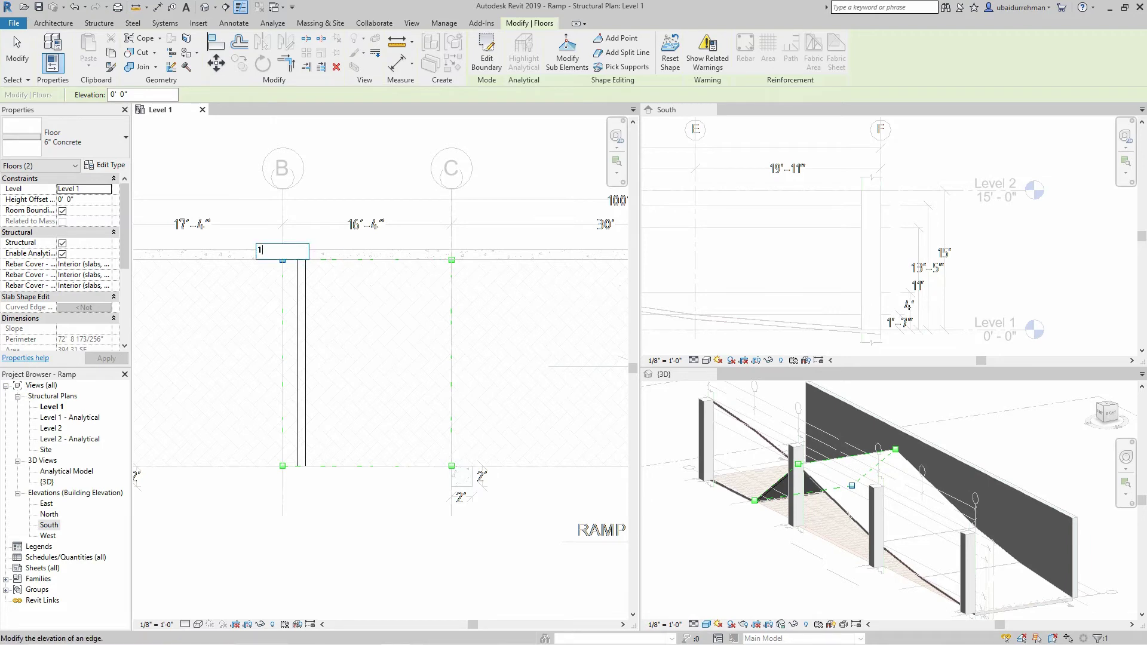
pyautogui.press('Return')
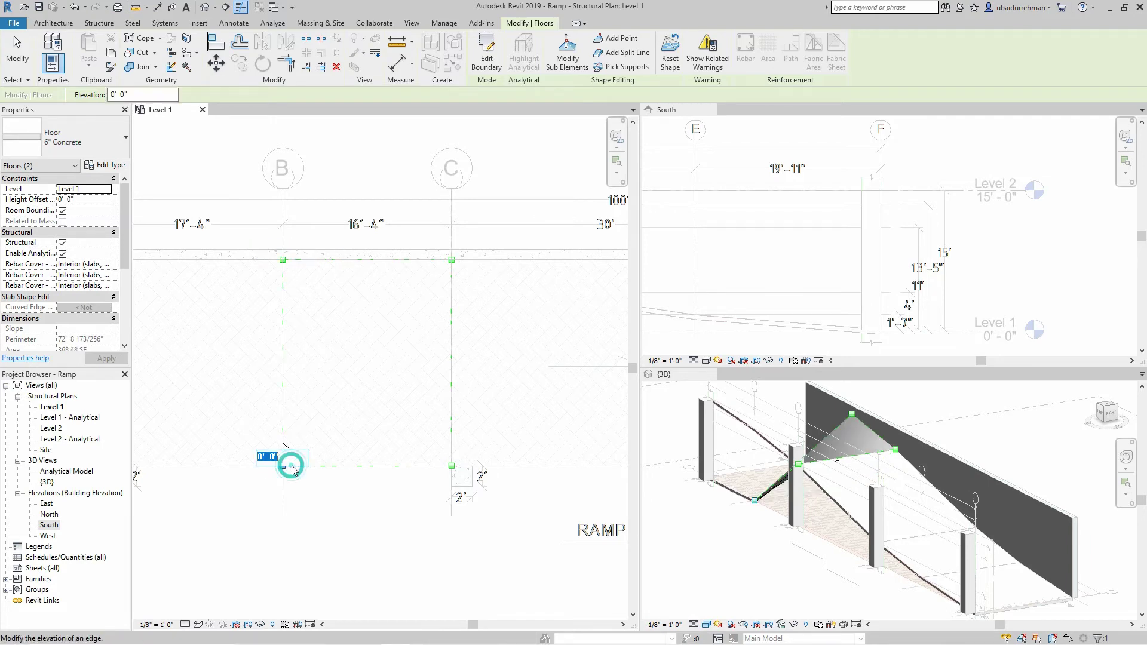
pyautogui.press('Return')
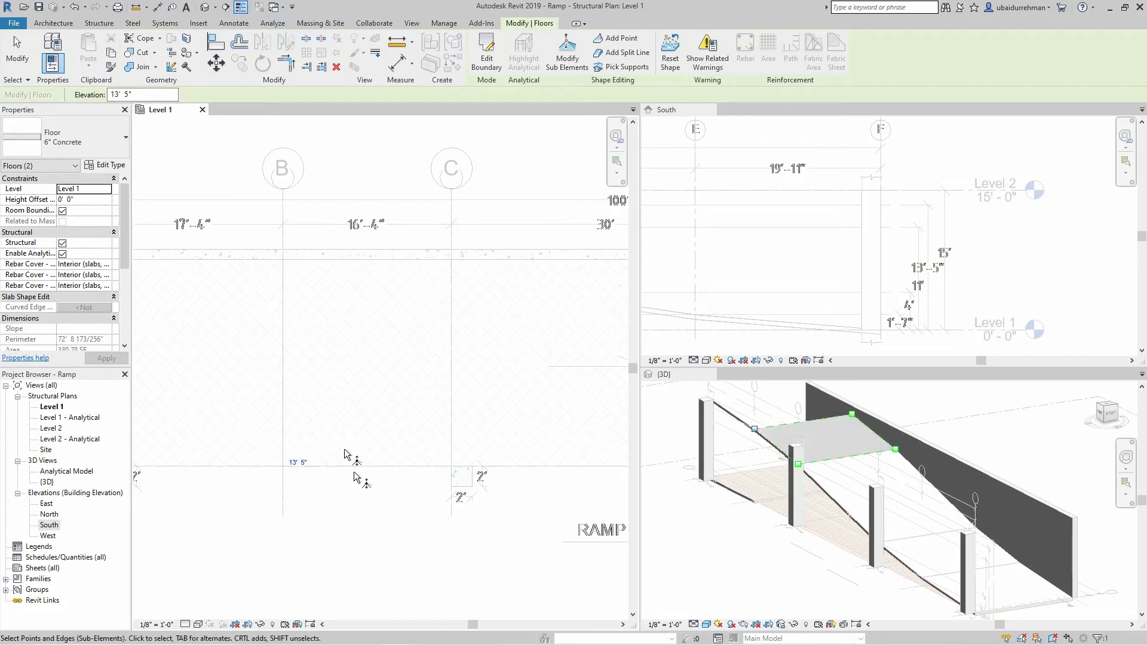
pyautogui.press('Escape')
pyautogui.click(844, 423)
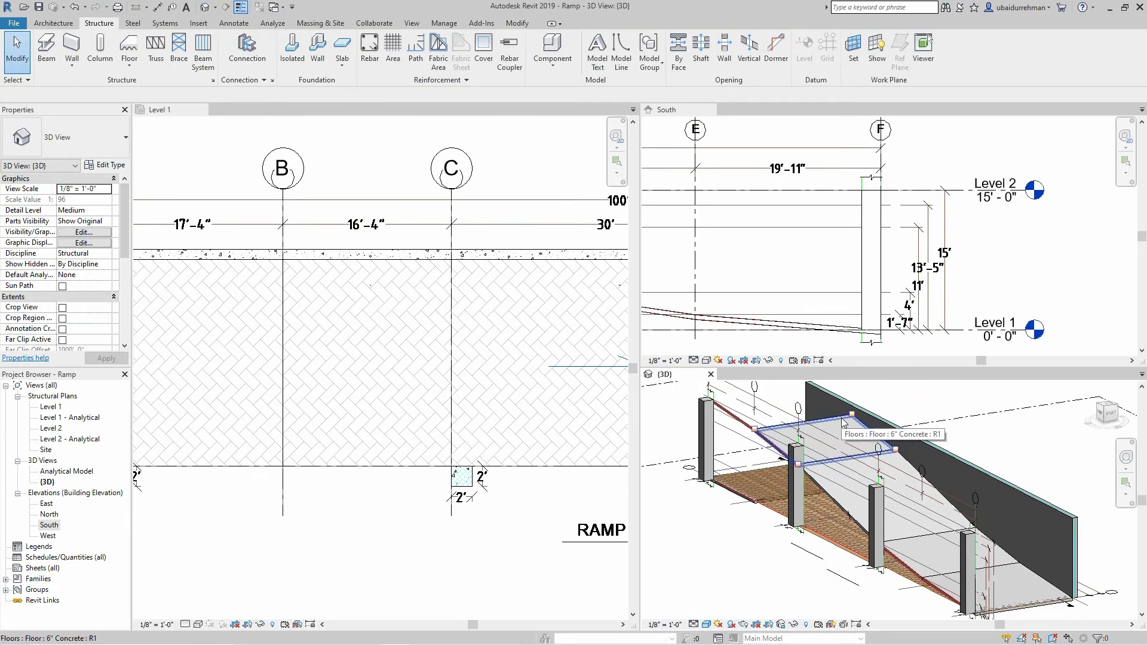
# Set the elevation of both grid B corner points of the floor between grids A and B to 13' 5".
pyautogui.click(341, 534)
pyautogui.moveTo(181, 445); pyautogui.dragTo(371, 468, button='middle')
pyautogui.click(371, 469)
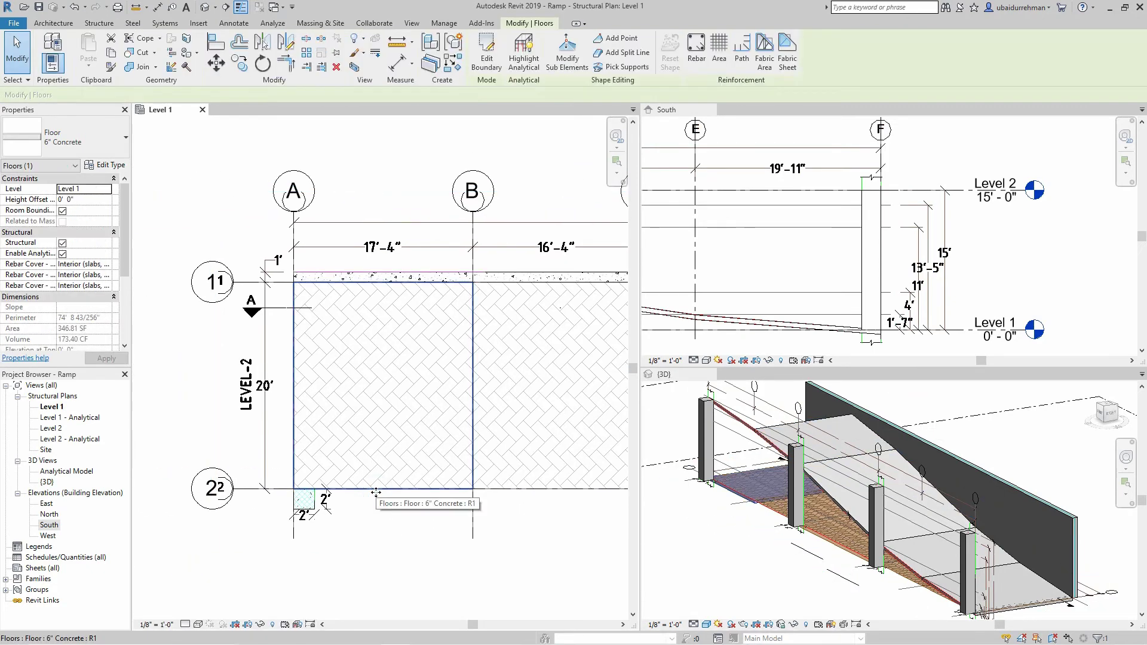
pyautogui.click(567, 50)
pyautogui.click(483, 279)
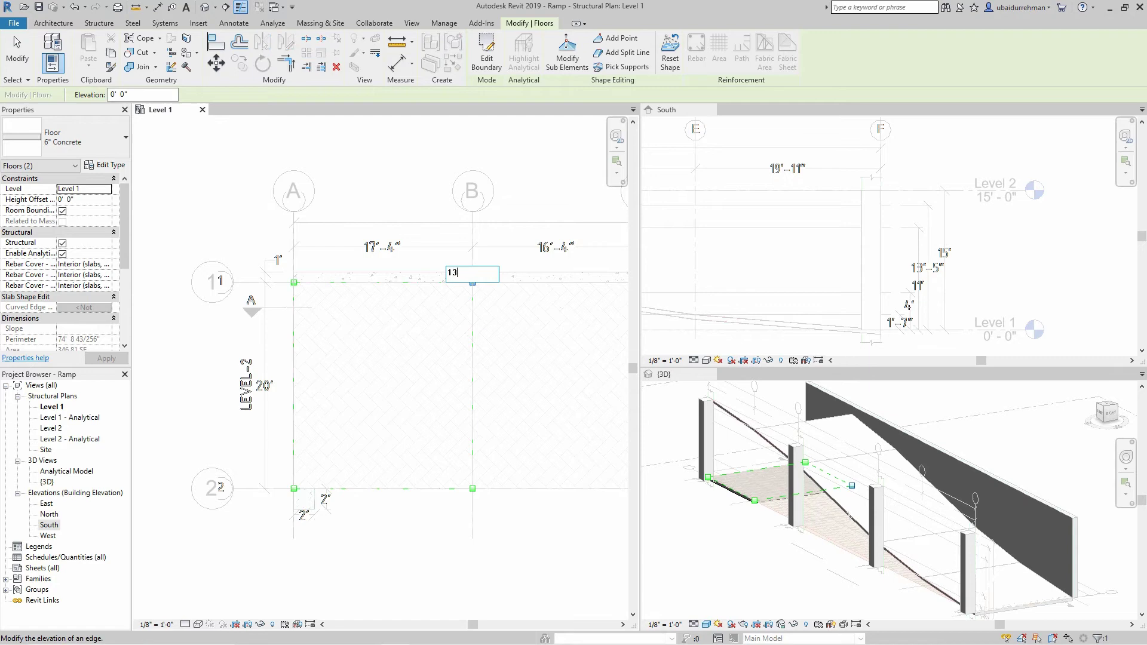
pyautogui.write('13\'5"')
pyautogui.press('Return')
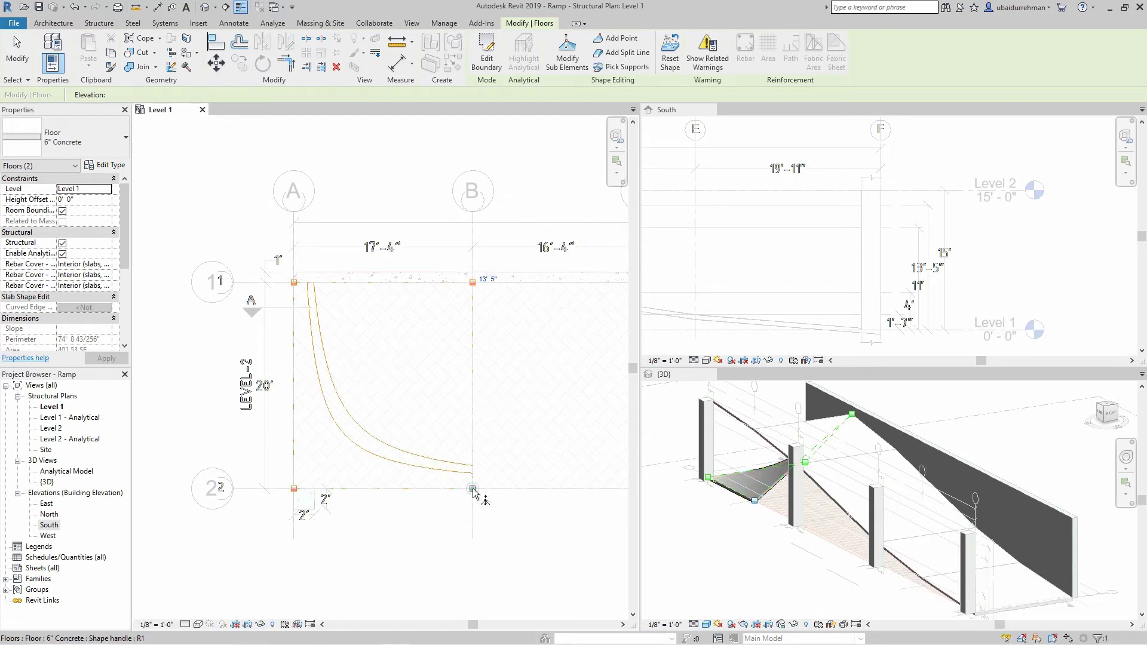
pyautogui.click(478, 489)
pyautogui.write('13\' 5"')
pyautogui.press('Return')
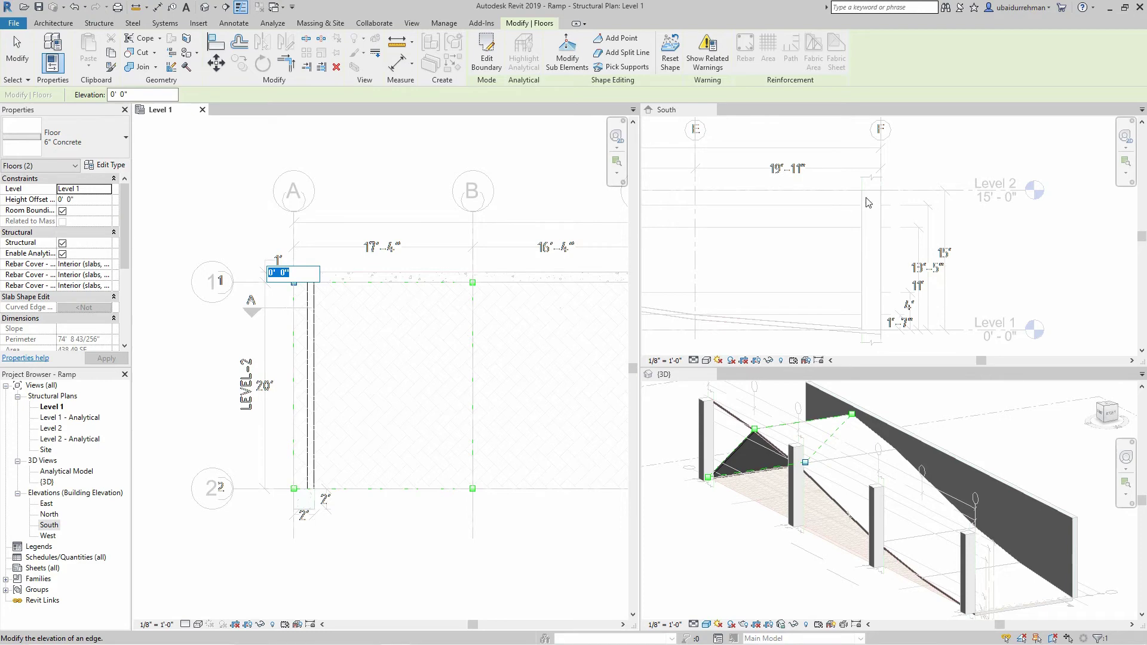
# Raise the two corner points on grid A of the floor between grids A and B to an elevation of 15'.
pyautogui.press('Return')
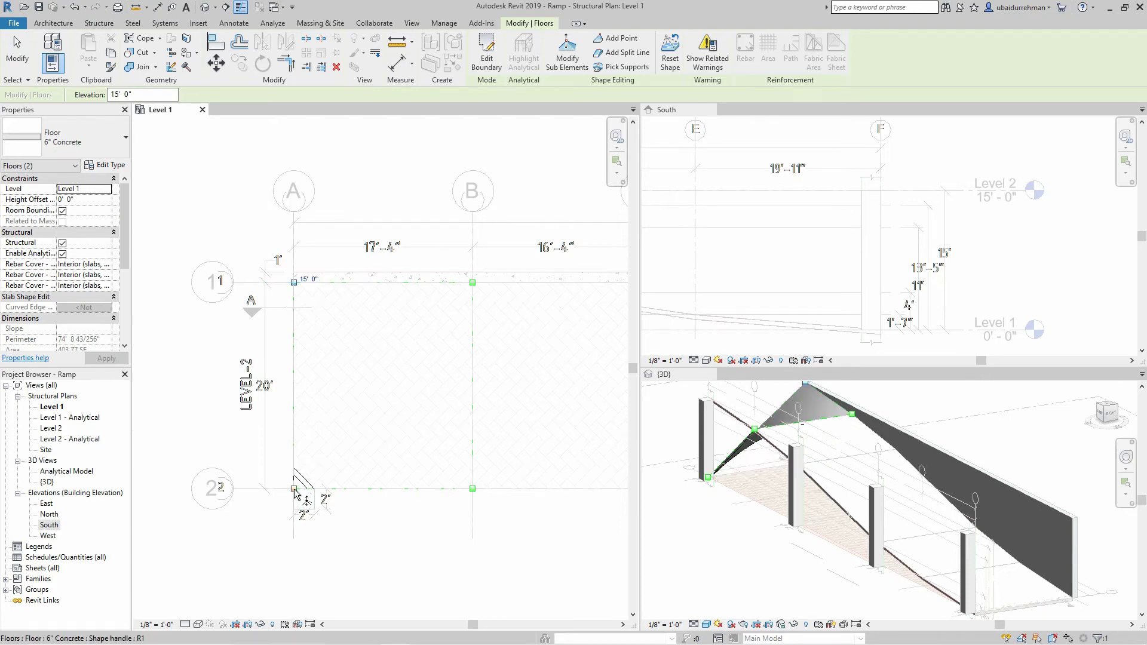
pyautogui.press('Return')
pyautogui.press('Escape')
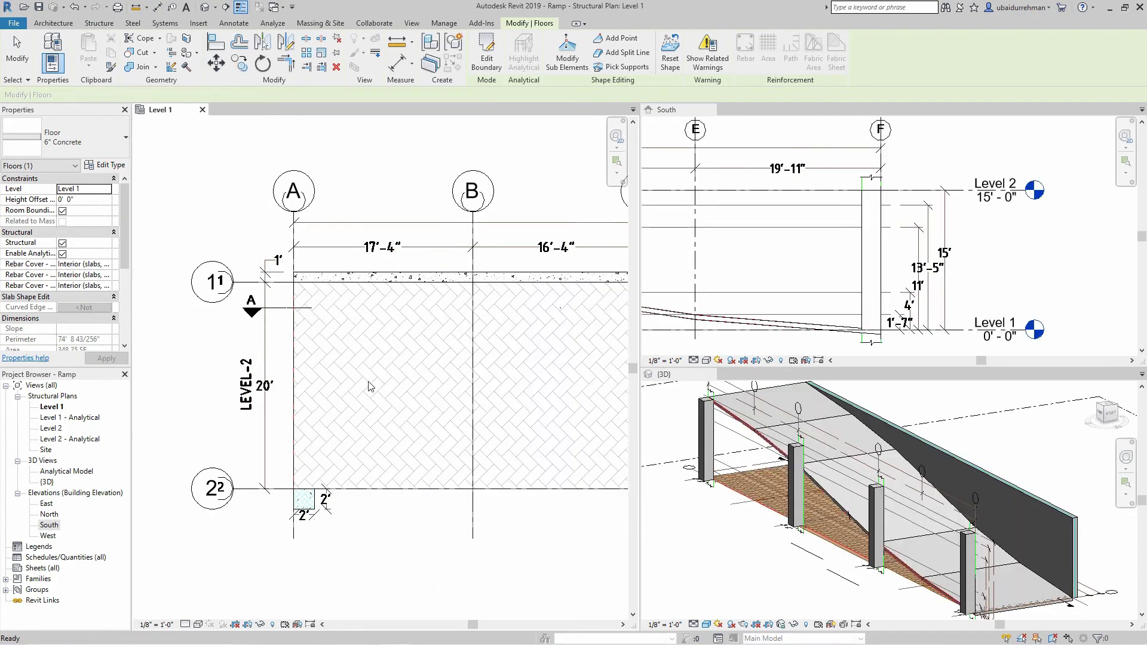
pyautogui.press('Escape')
# Tile the open plan, South elevation and 3D views and fit the whole ramp in each of them.
pyautogui.scroll(-2, 382, 377)
pyautogui.click(760, 254)
pyautogui.scroll(-4, 761, 253)
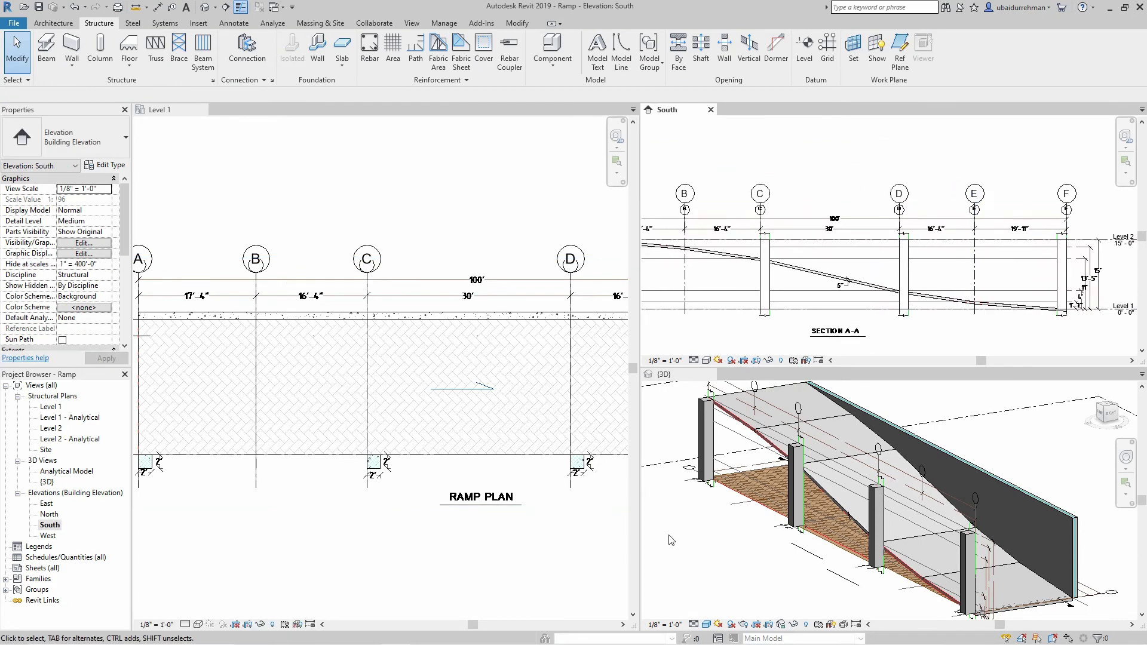
pyautogui.click(755, 528)
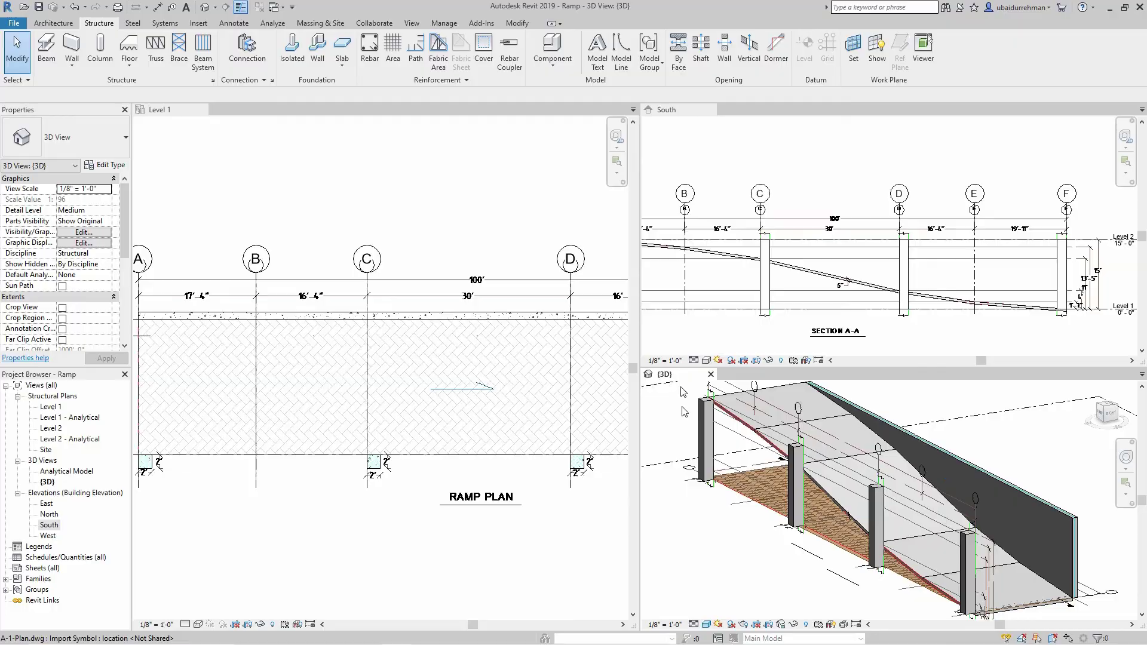
pyautogui.click(460, 163)
pyautogui.press('w')
pyautogui.press('t')
pyautogui.press('z')
pyautogui.press('a')
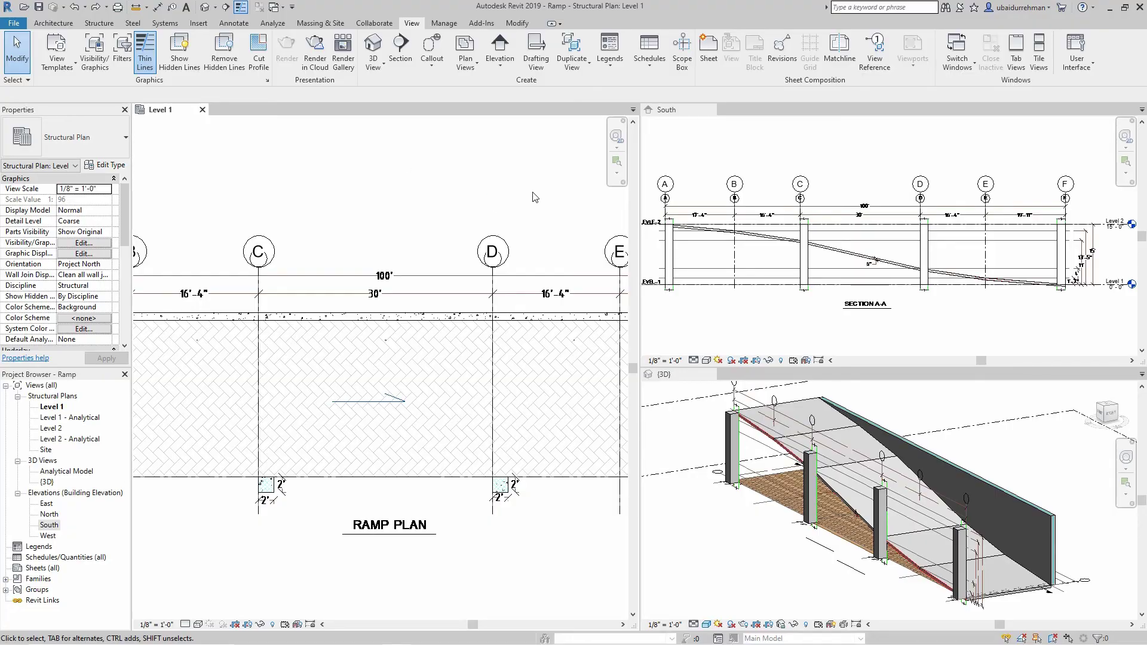
# Arrange the open views as tabs in one window and bring the 3D view to the front.
pyautogui.click(1016, 57)
pyautogui.click(233, 109)
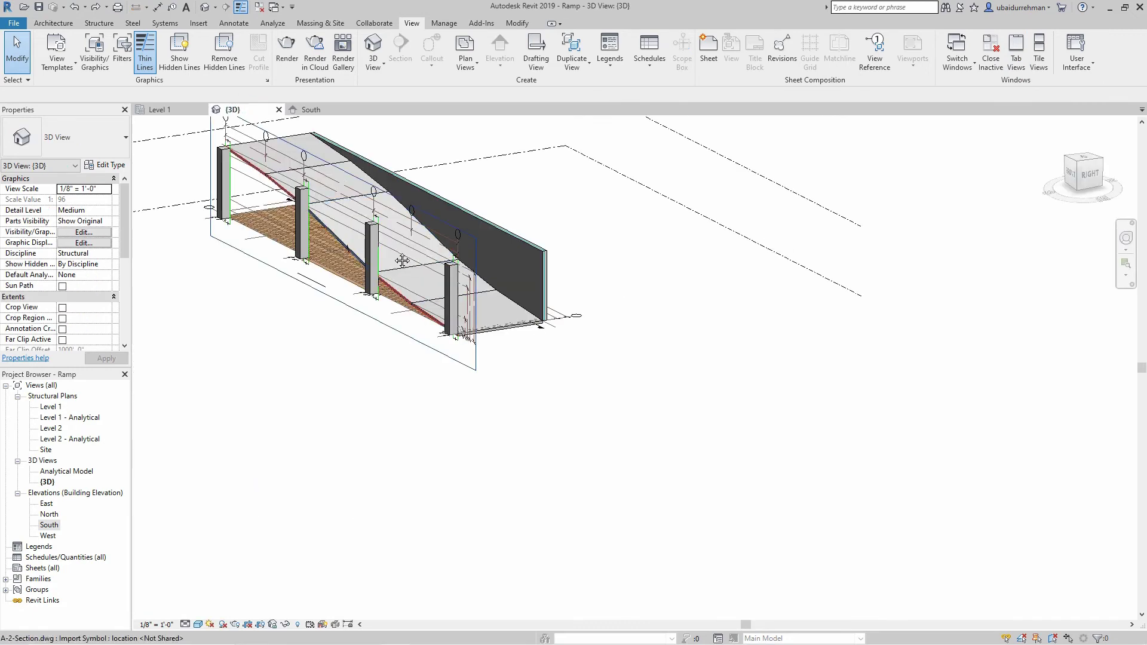
pyautogui.scroll(4, 384, 247)
pyautogui.scroll(-3, 383, 248)
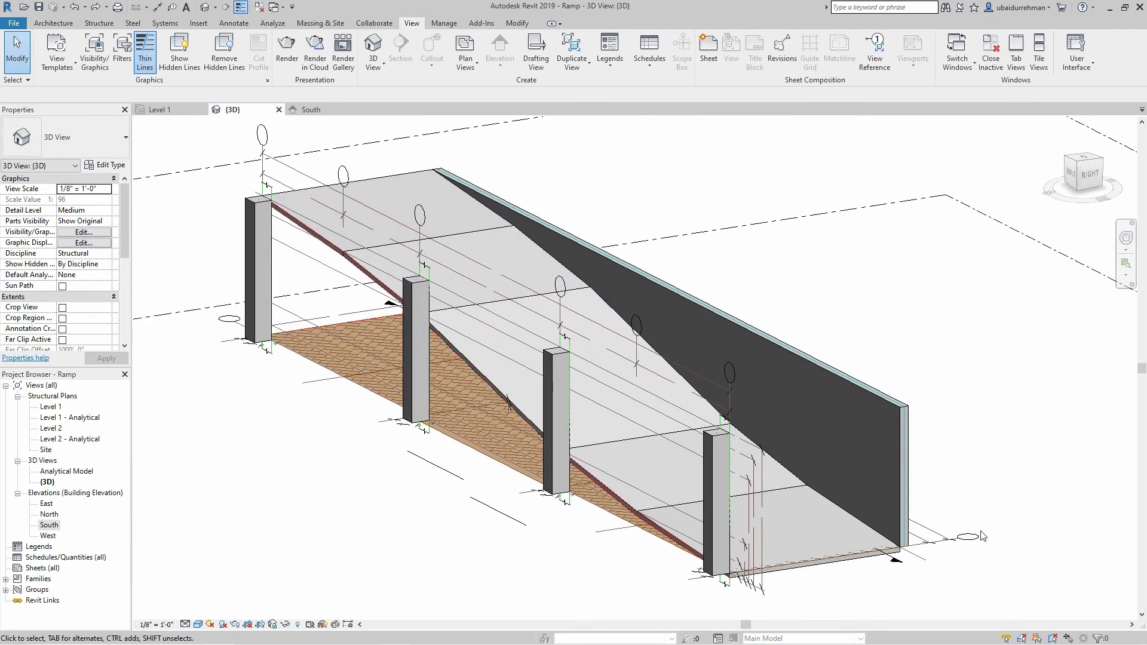
# Hide the A-1-Plan.dwg and A-2-Section.dwg drawings in the 3D view.
pyautogui.rightClick(939, 533)
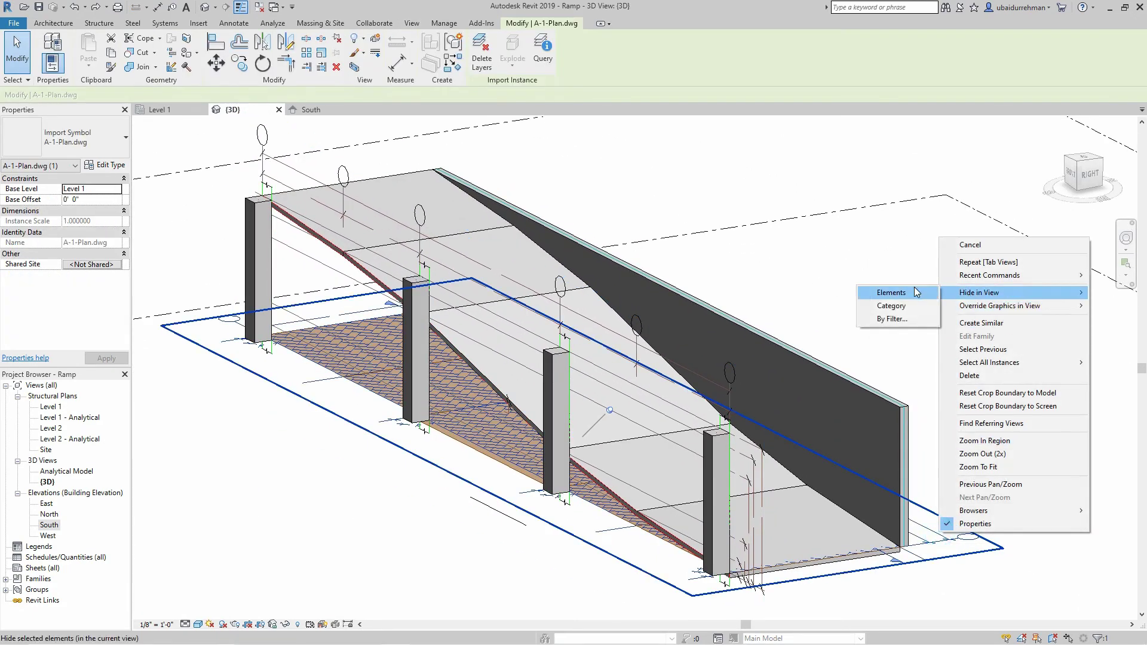
pyautogui.click(915, 292)
pyautogui.rightClick(721, 377)
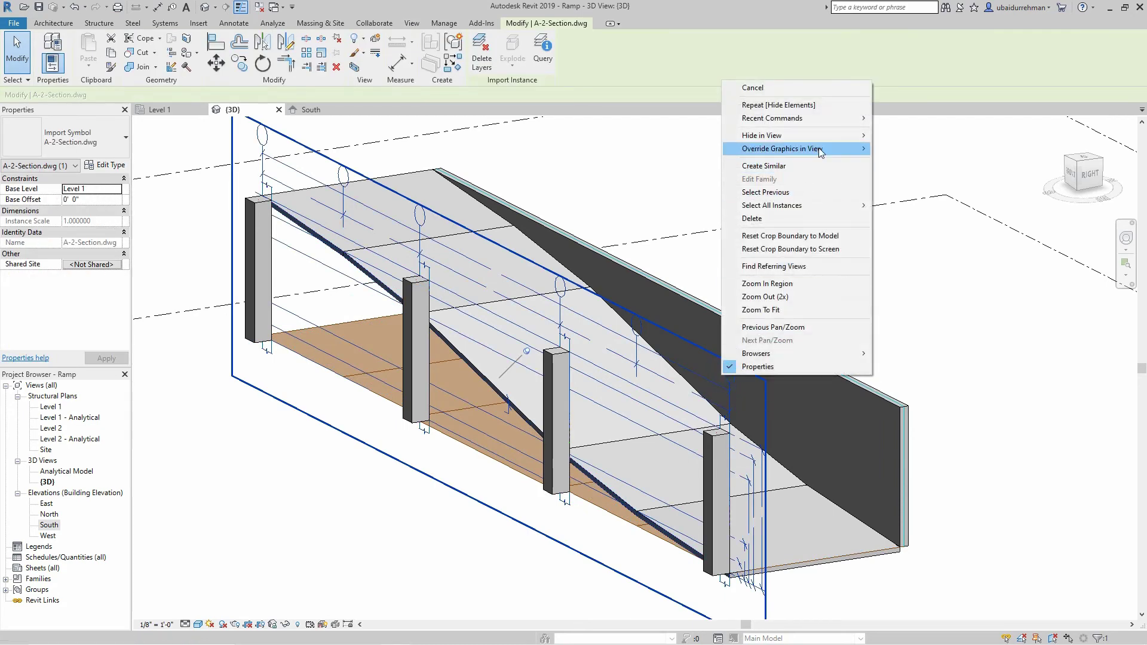
pyautogui.moveTo(836, 136)
pyautogui.click(896, 136)
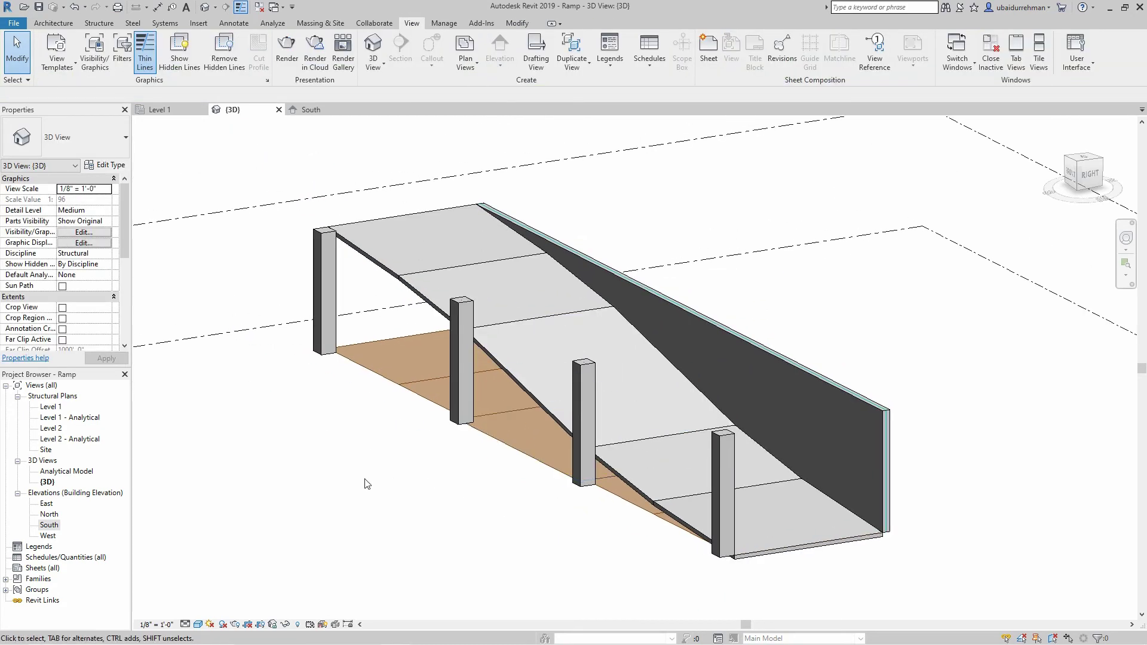
# Display the 3D view in the Realistic visual style and view the ramp from its front side.
pyautogui.click(198, 624)
pyautogui.click(236, 599)
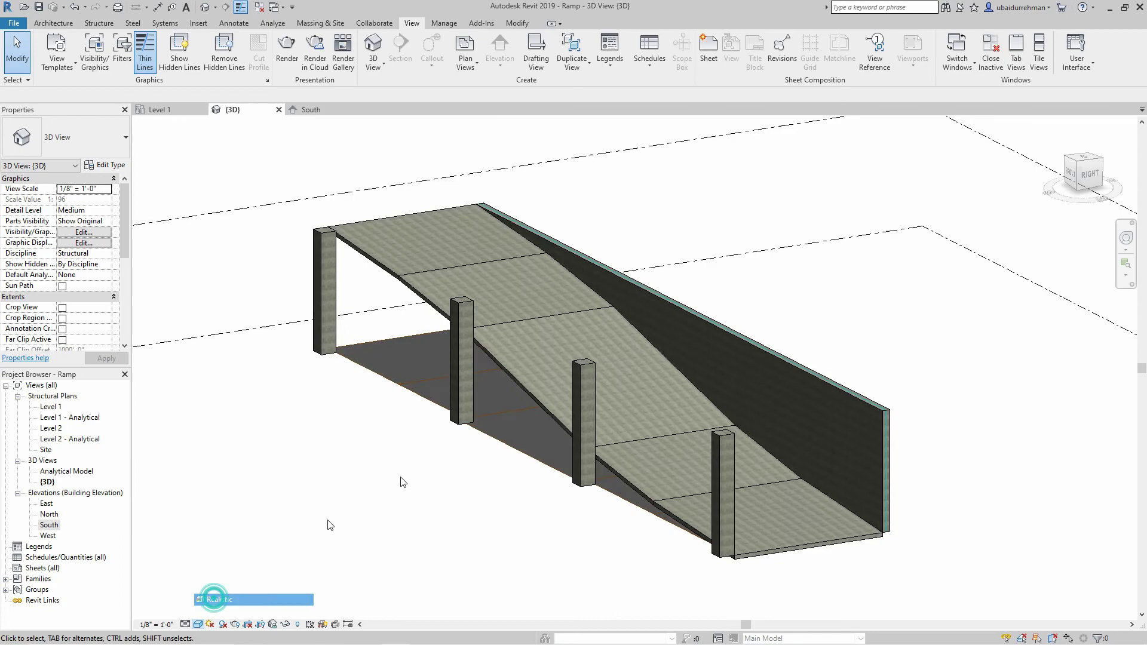
pyautogui.moveTo(511, 473)
pyautogui.keyDown('shift'); pyautogui.mouseDown(button='middle')
pyautogui.moveTo(661, 463)
pyautogui.moveTo(615, 460)
pyautogui.moveTo(494, 491)
pyautogui.moveTo(442, 447)
pyautogui.moveTo(361, 437)
pyautogui.moveTo(619, 494)
pyautogui.moveTo(609, 504)
pyautogui.moveTo(536, 464)
pyautogui.moveTo(532, 482)
pyautogui.mouseUp(button='middle'); pyautogui.keyUp('shift')
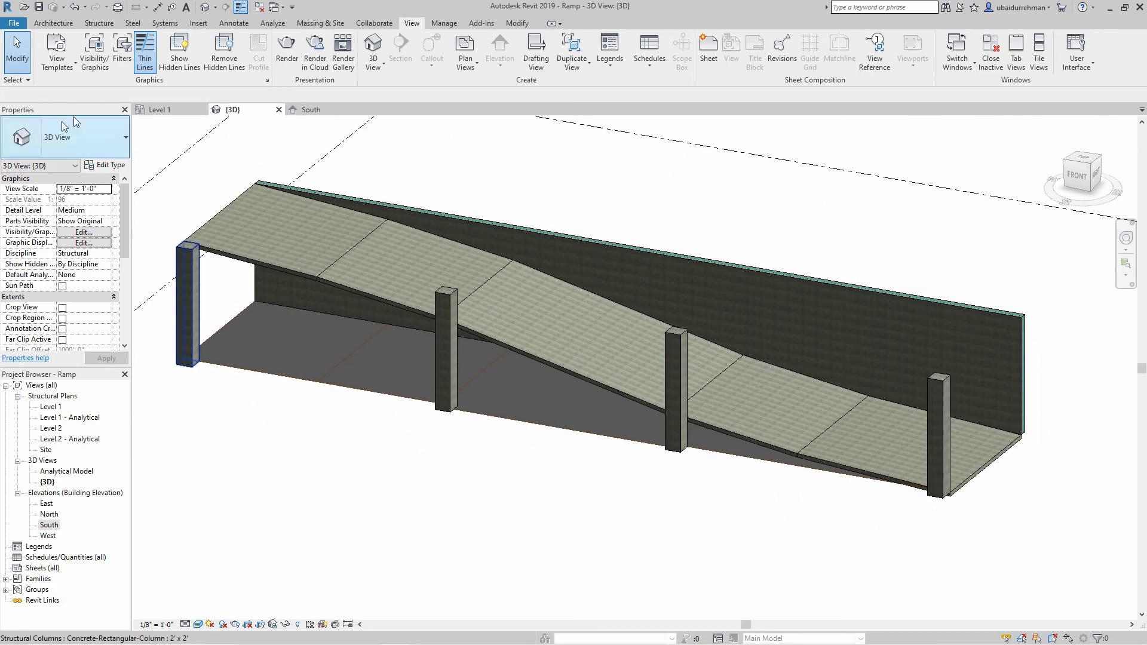